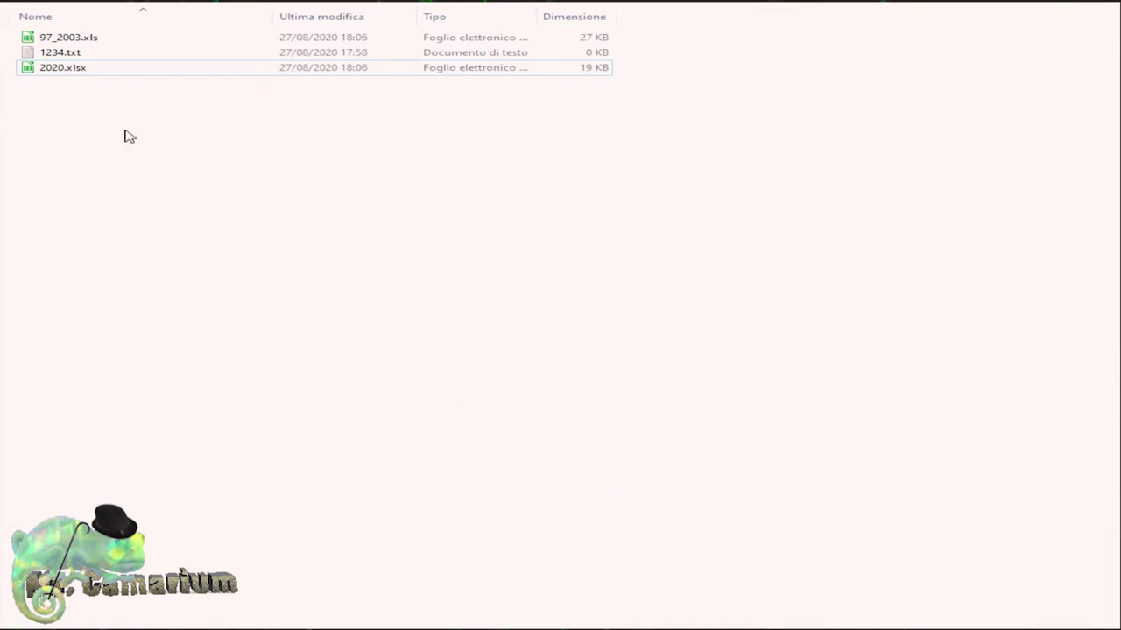
Step: Open 2020.xlsx and 97_2003.xls in turn, cancelling the opening-password prompt each one shows
double_click(29, 70)
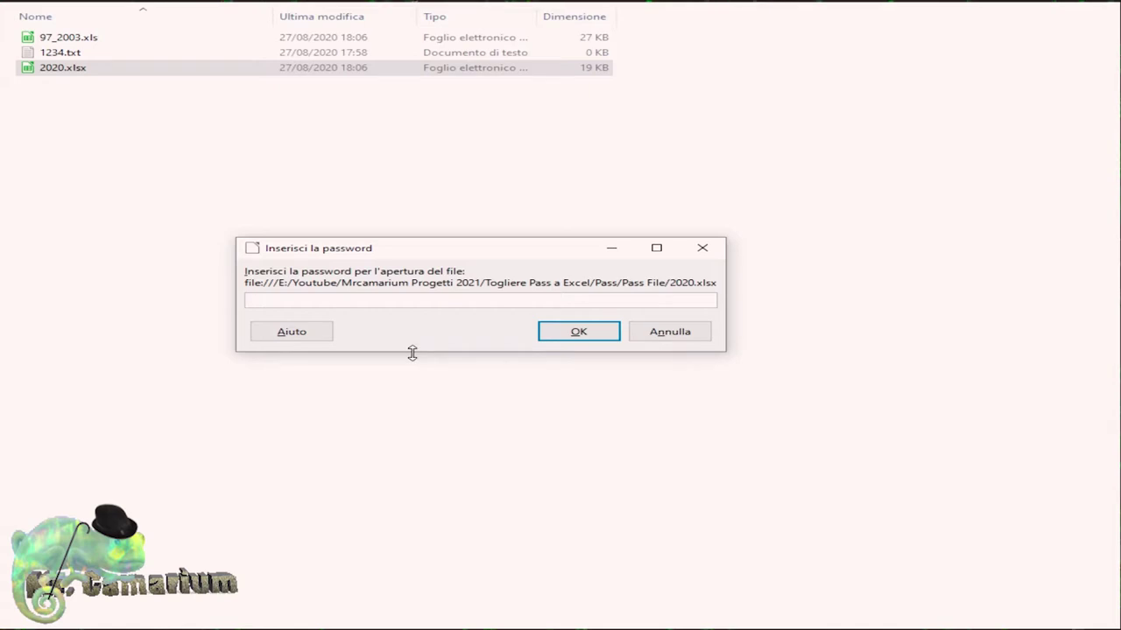
click(694, 334)
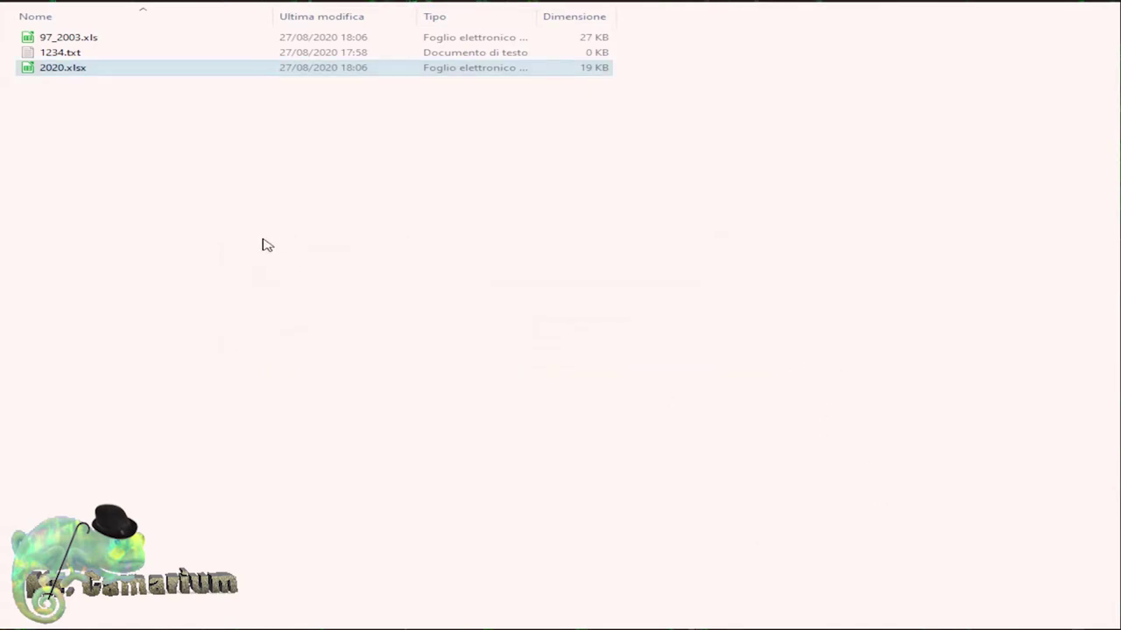
double_click(39, 39)
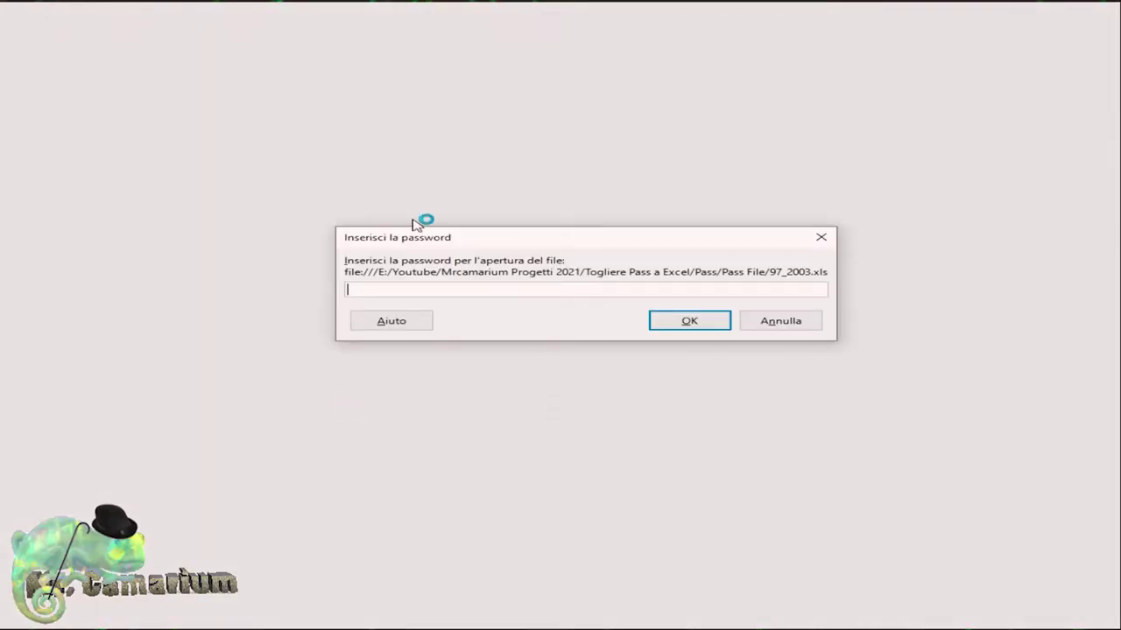
click(792, 327)
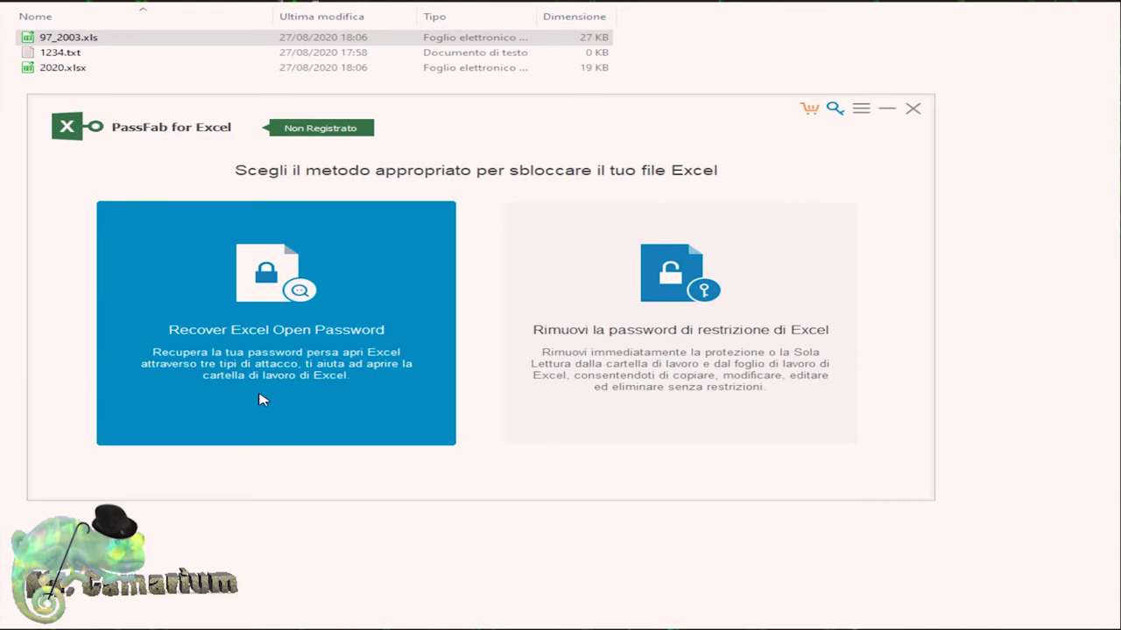
Step: Import 2020.xlsx into Recover Excel Open Password and start the Dictionary Attack recovery
click(234, 359)
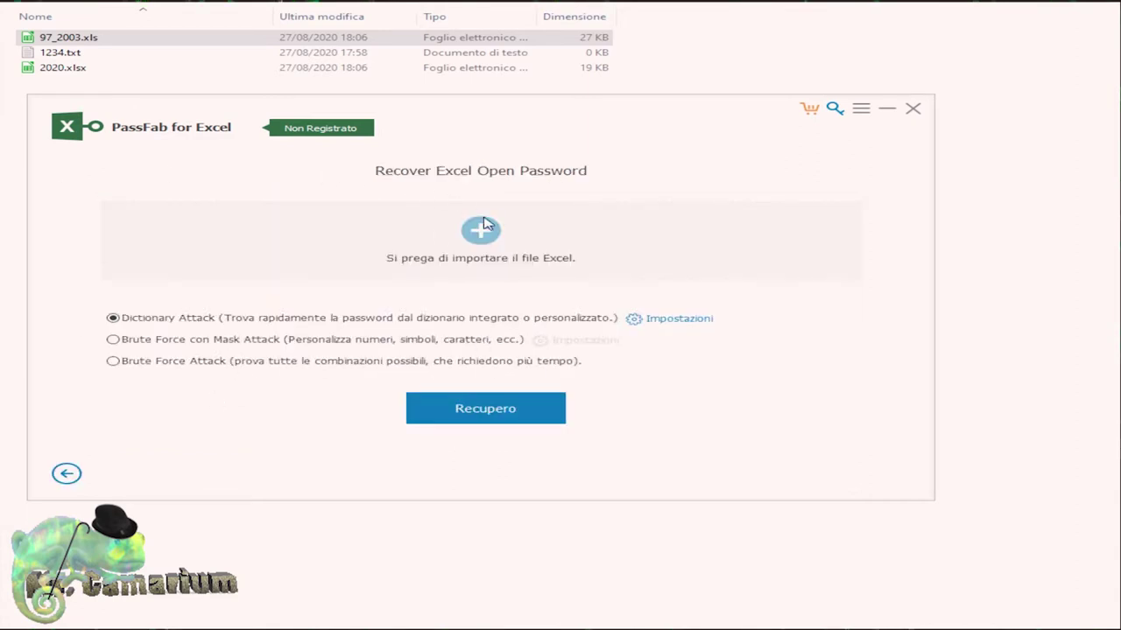
click(507, 240)
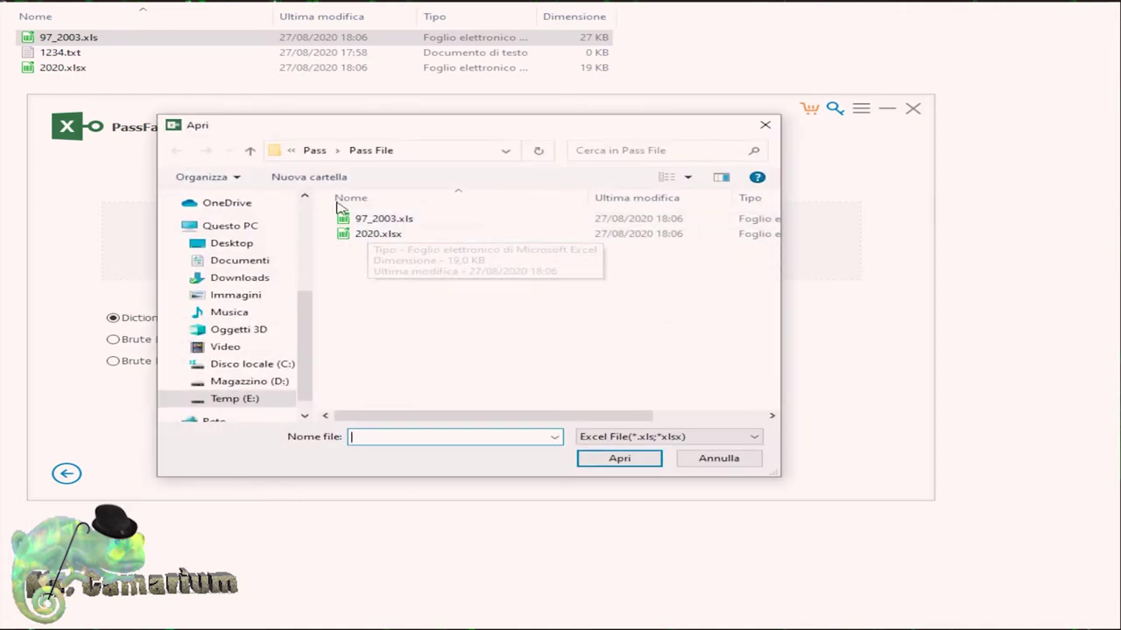
click(358, 237)
click(613, 459)
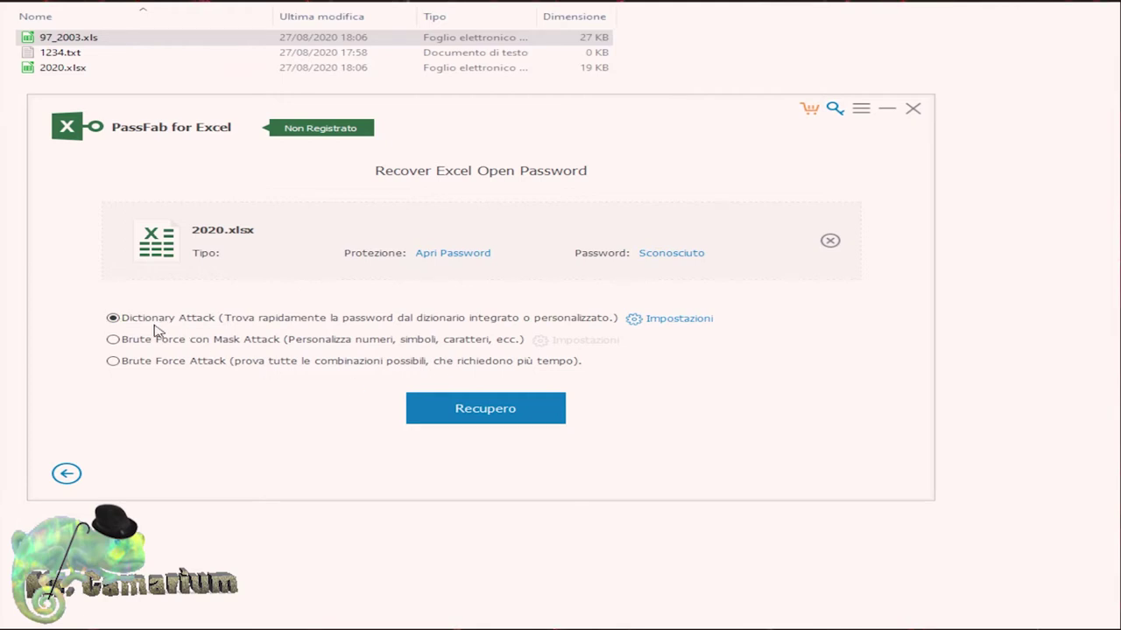
click(490, 415)
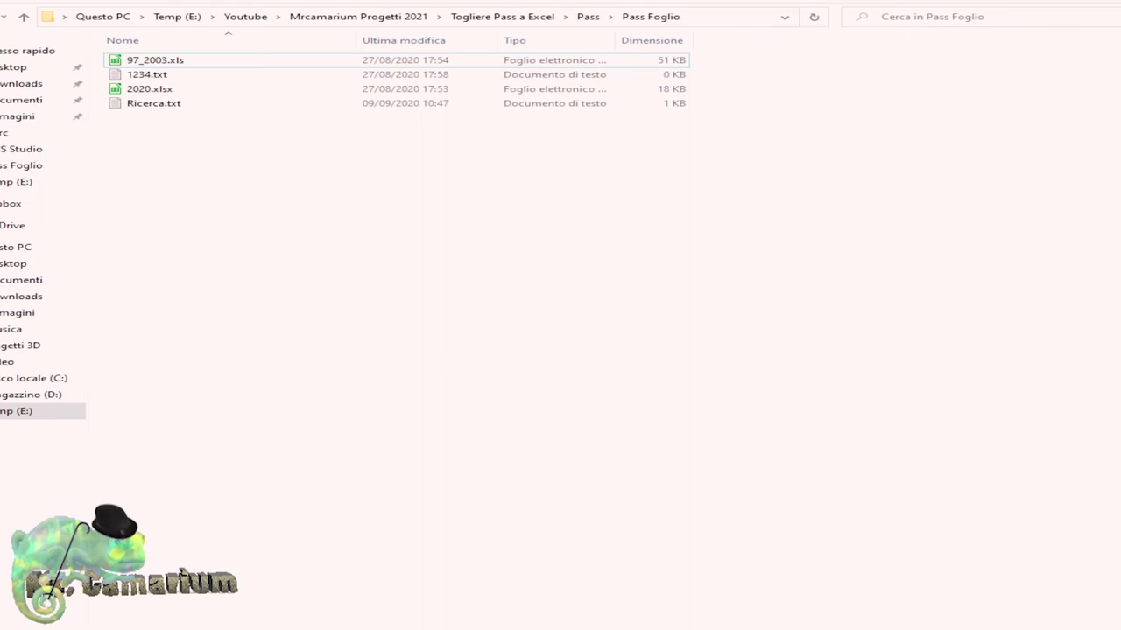
Step: Open 2020.xlsx in Calc and inspect its protected sheets 3, 2 and 1
double_click(149, 88)
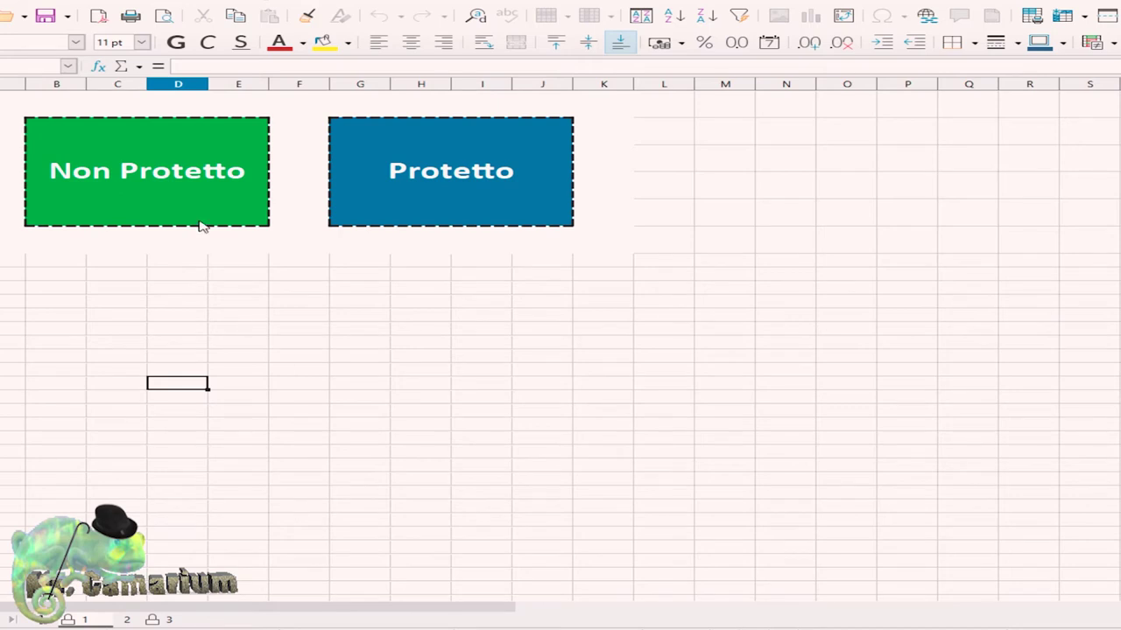
click(162, 623)
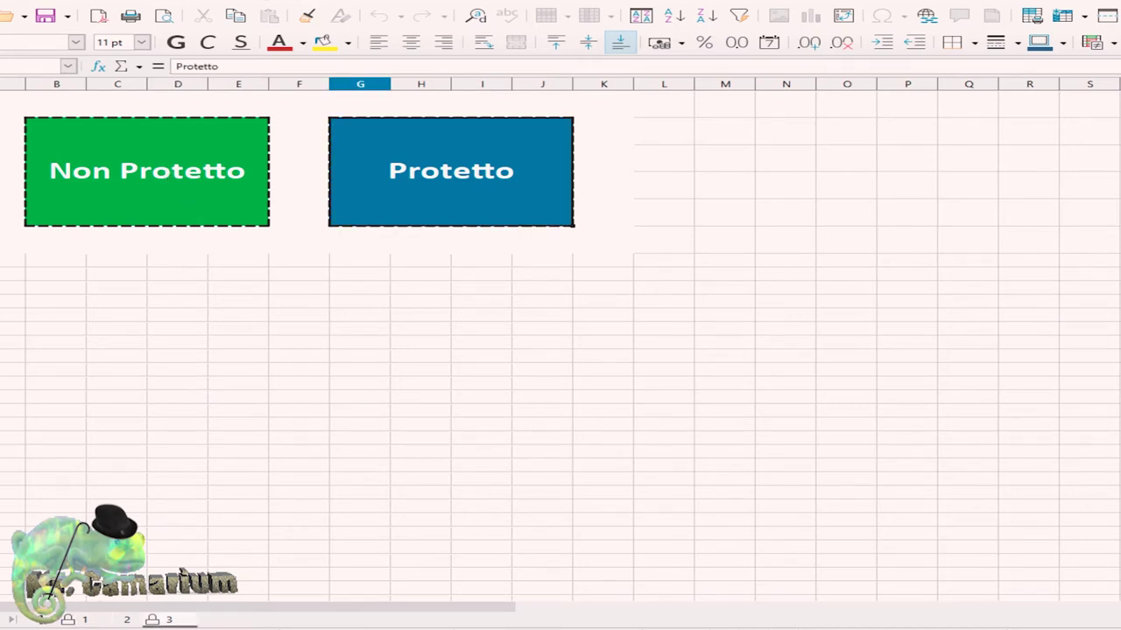
click(80, 624)
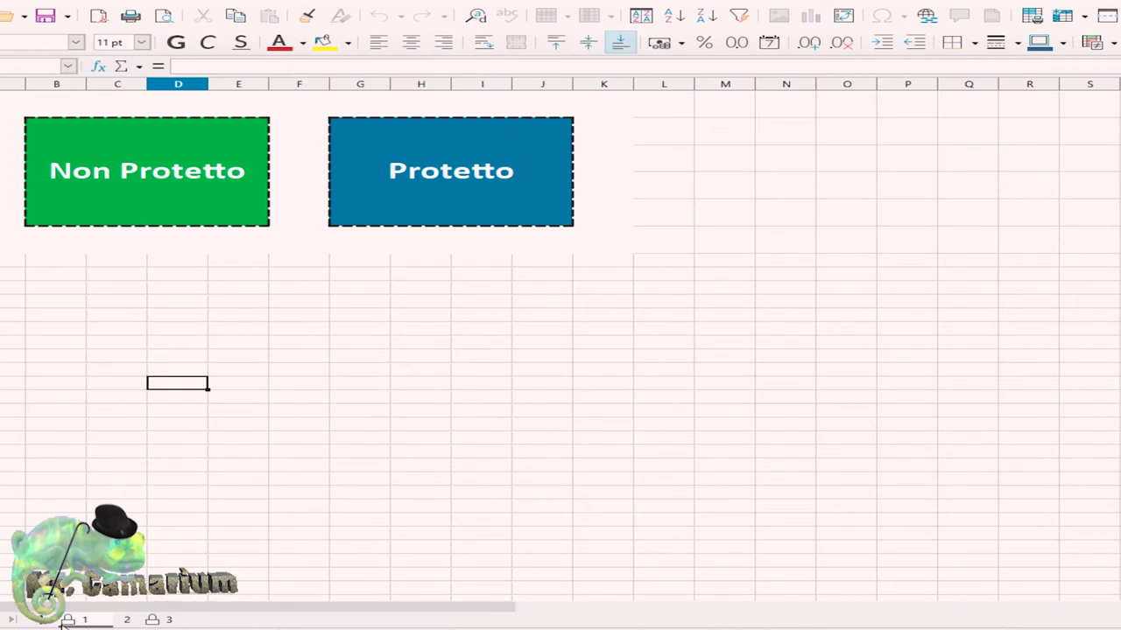
click(127, 622)
click(85, 620)
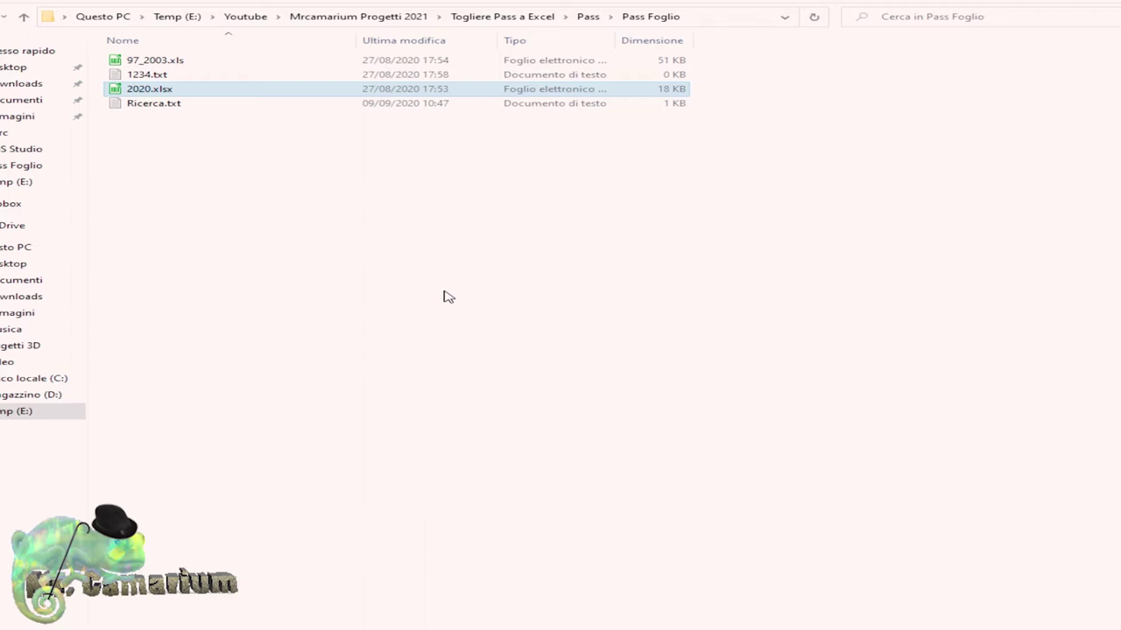
Step: Open 2020.xlsx as an archive through the 7-Zip context menu
right_click(124, 93)
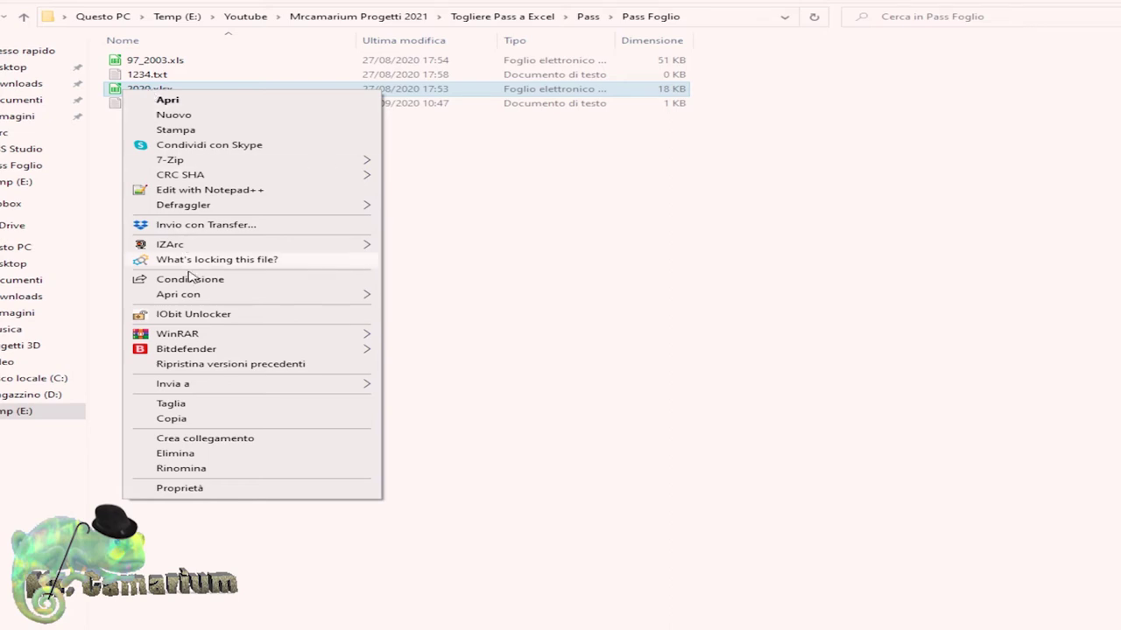
mouse_move(191, 303)
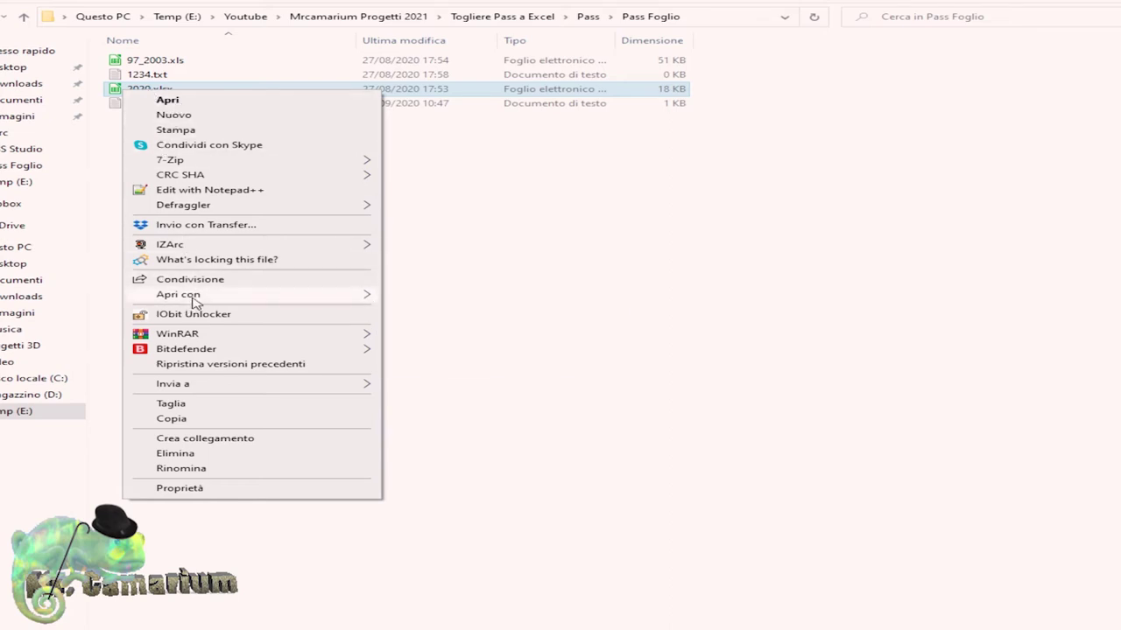
mouse_move(193, 298)
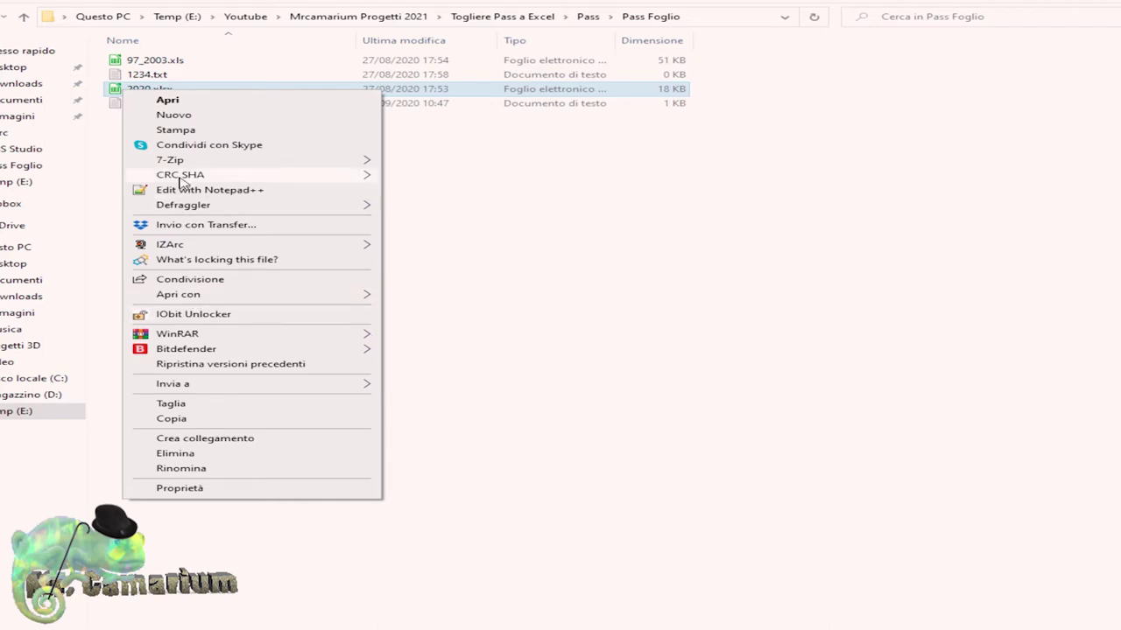
mouse_move(350, 165)
click(425, 161)
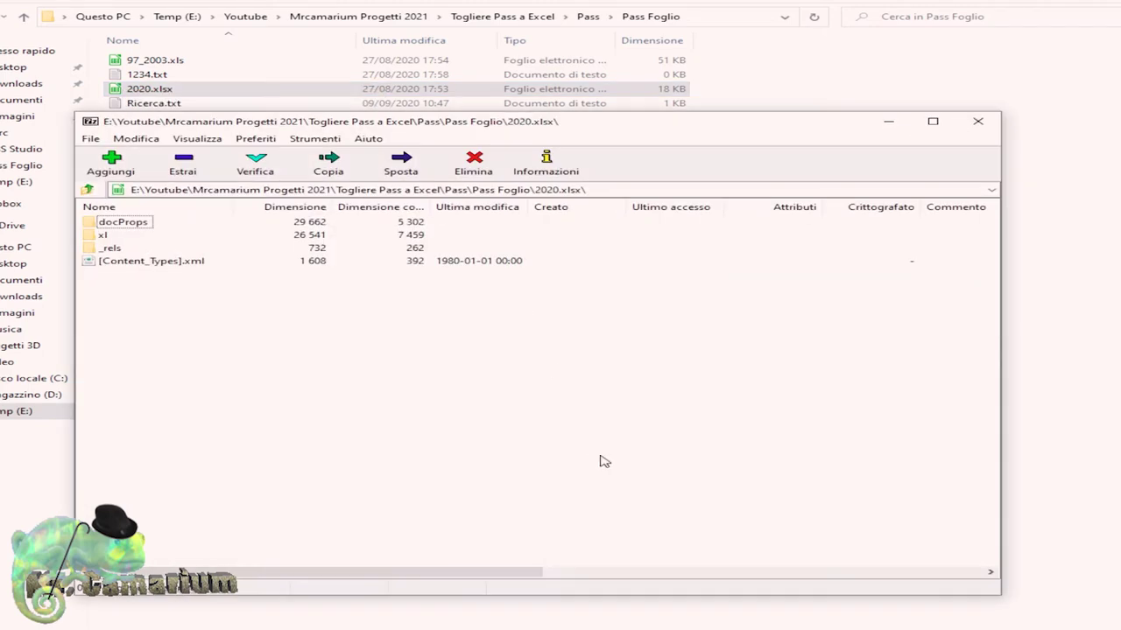
drag(651, 136, 770, 110)
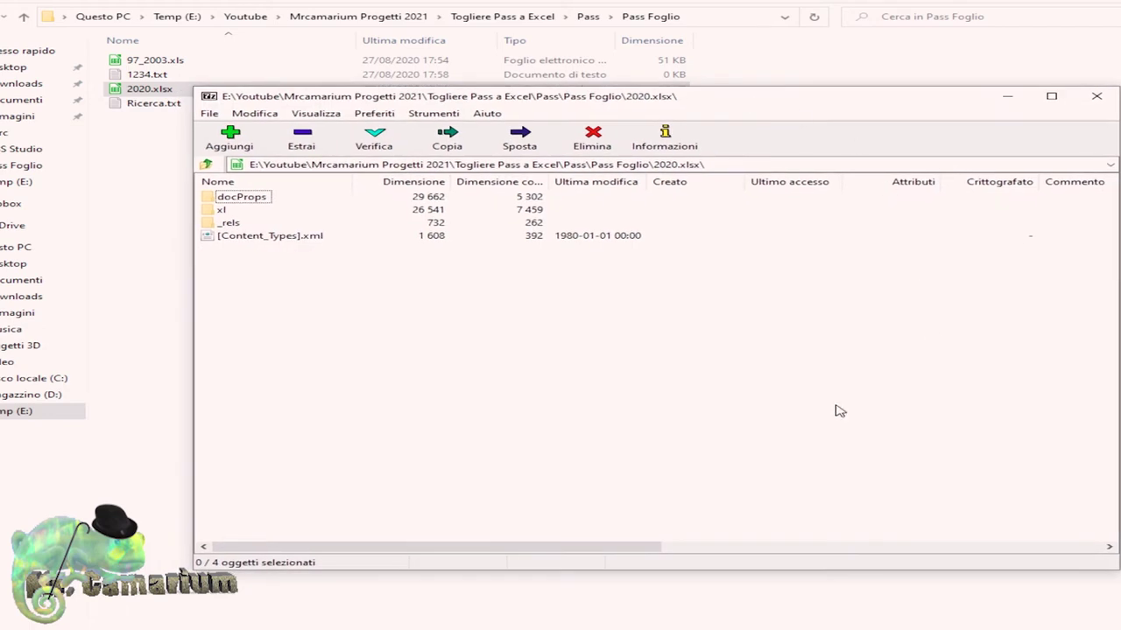
Step: Preview workbook.xml in the xl folder, then edit it in the default text editor
double_click(219, 210)
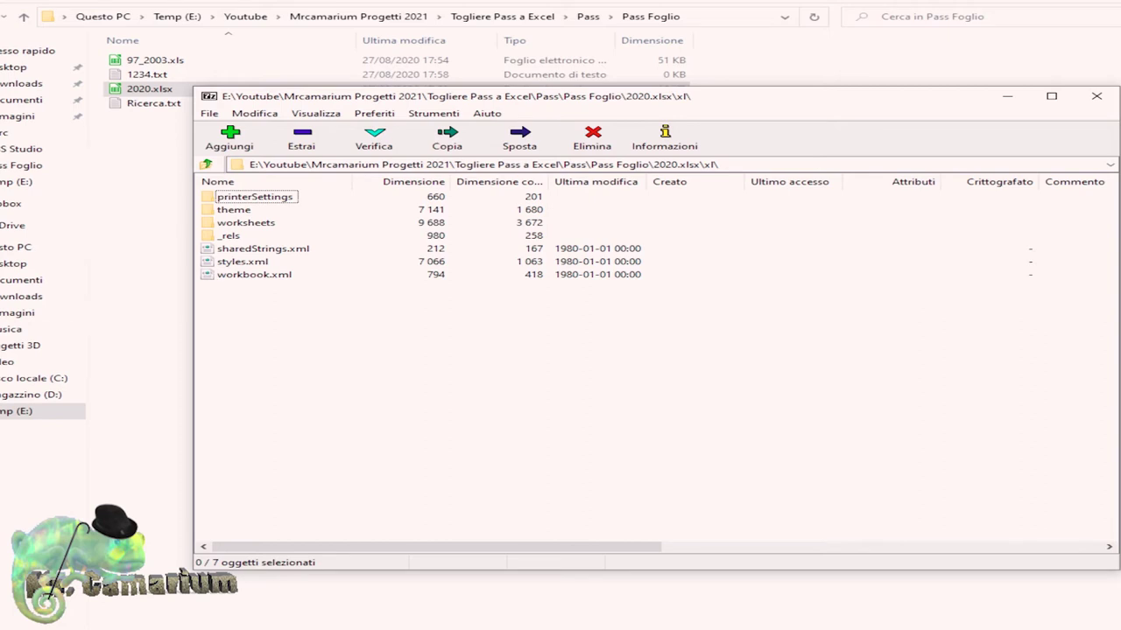
double_click(210, 275)
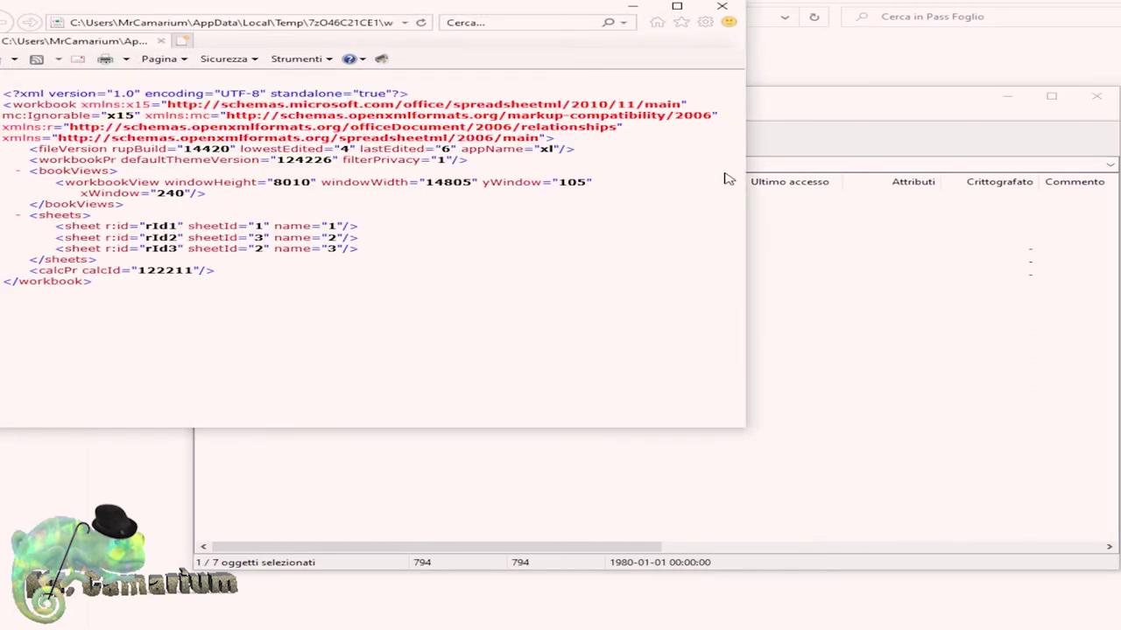
click(722, 6)
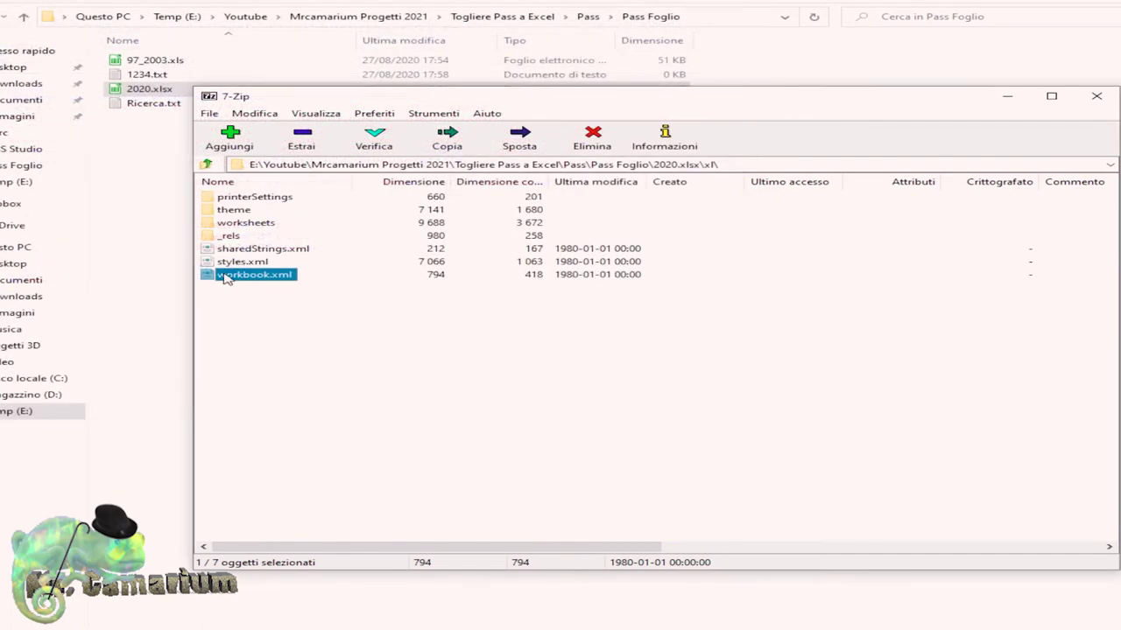
right_click(225, 277)
click(311, 373)
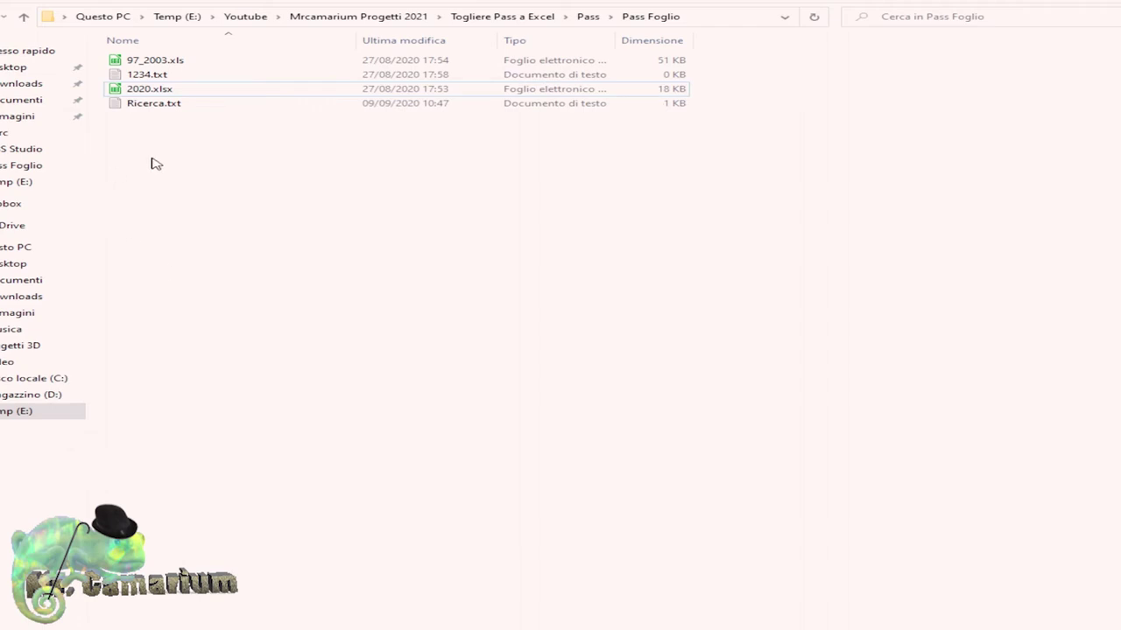
Step: Copy the workbookProtection tag name from the Ricerca.txt notes
click(135, 110)
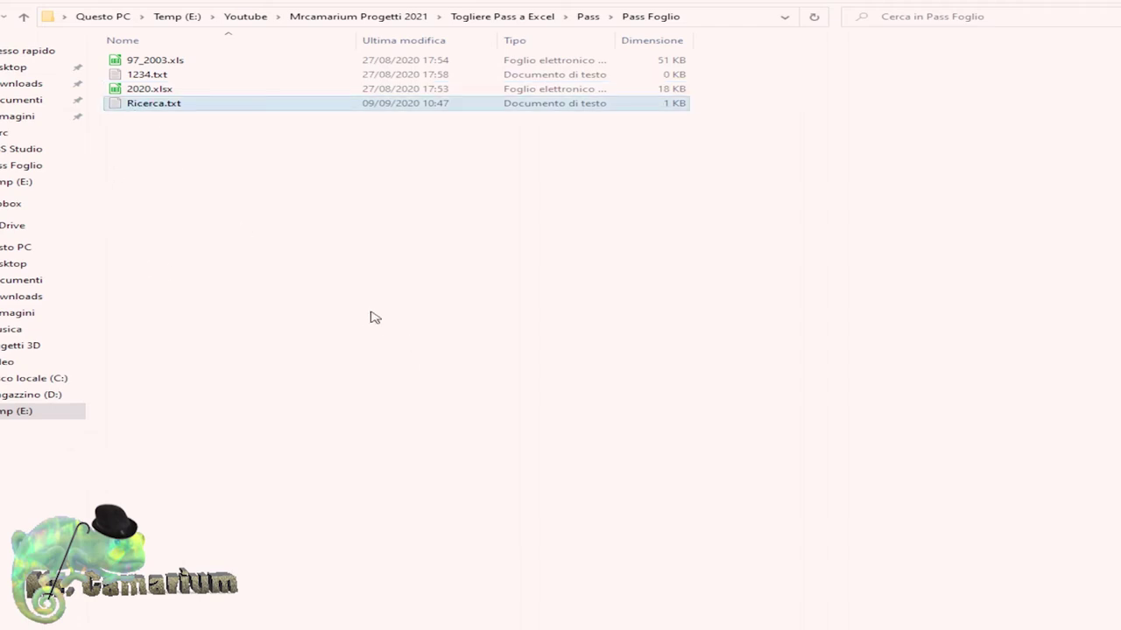
double_click(381, 104)
drag(70, 157, 210, 158)
right_click(192, 158)
click(288, 201)
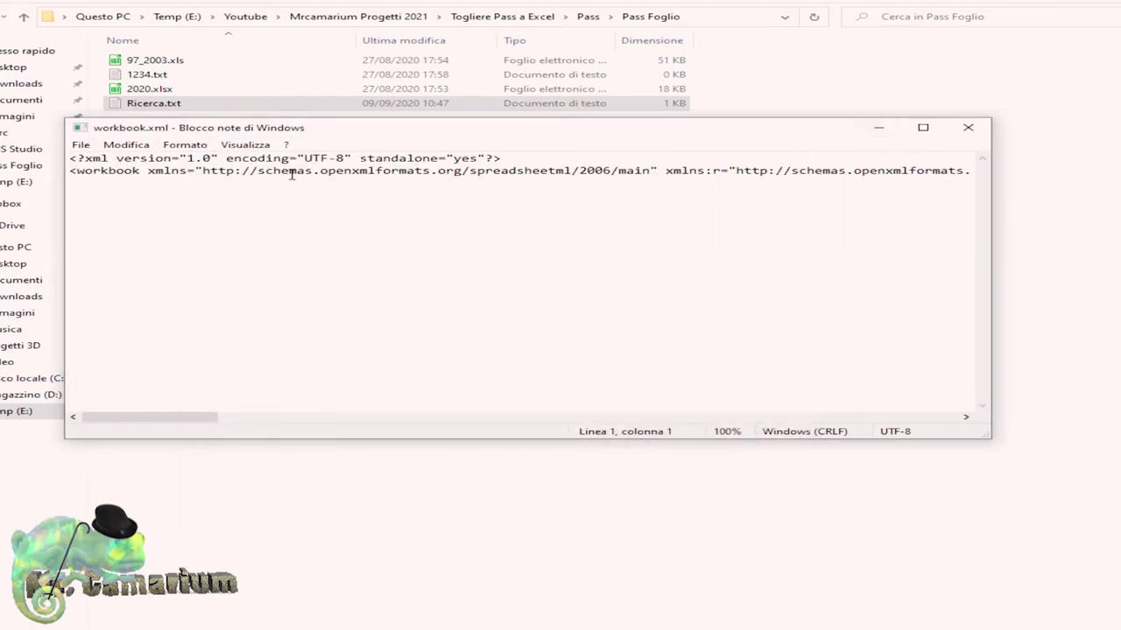
Step: Search workbook.xml for sheetProtection downward and upward; it is not found
click(139, 145)
click(149, 260)
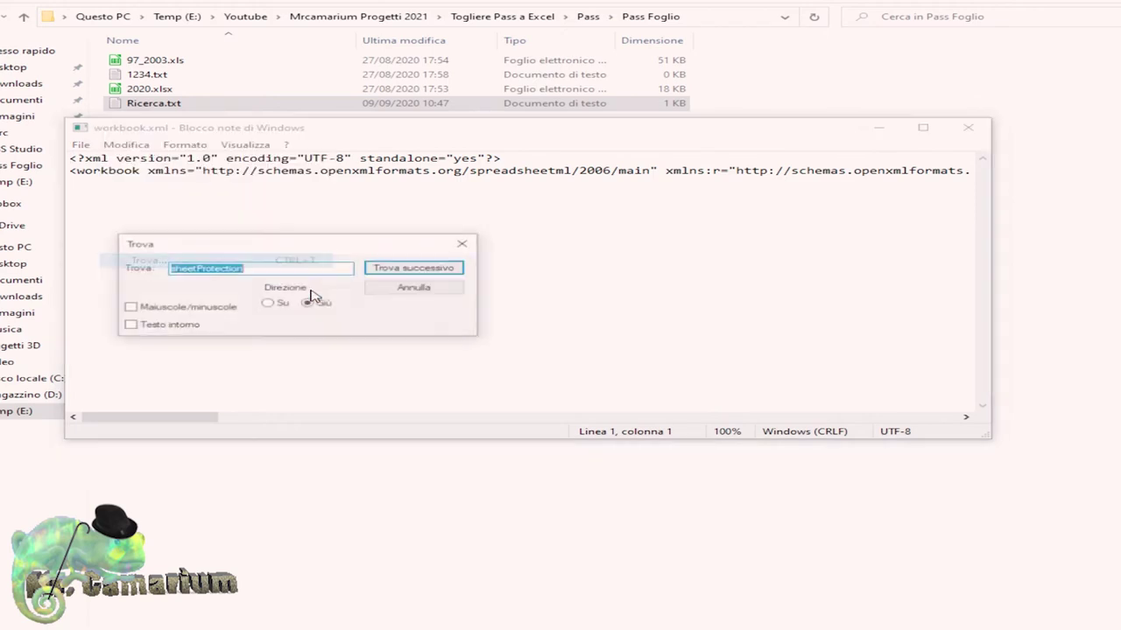
click(434, 267)
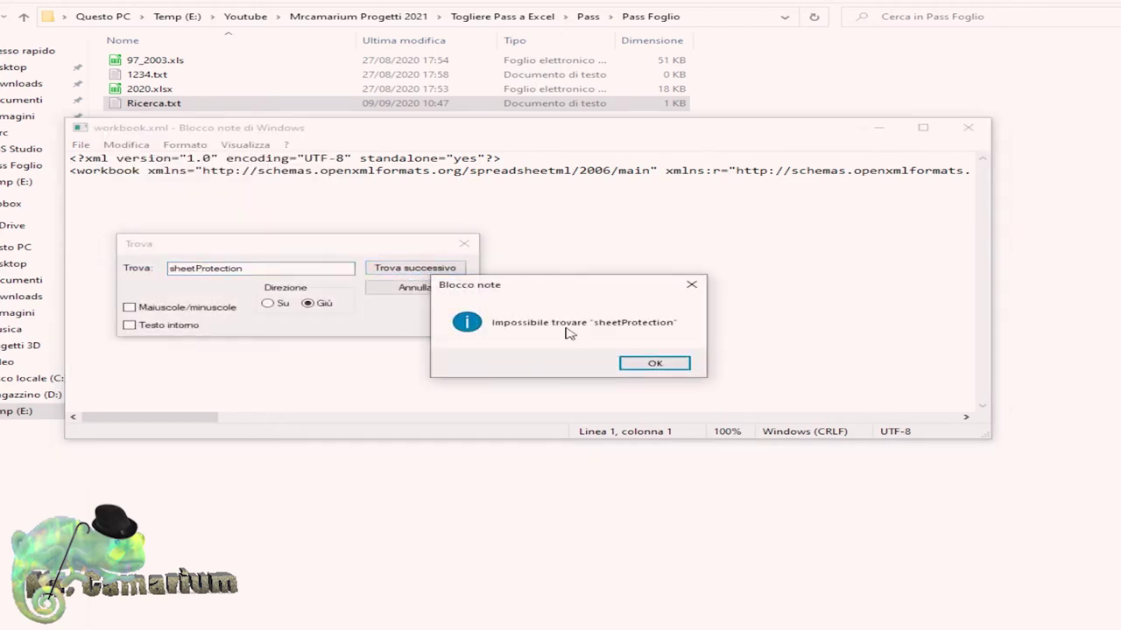
click(656, 366)
click(287, 307)
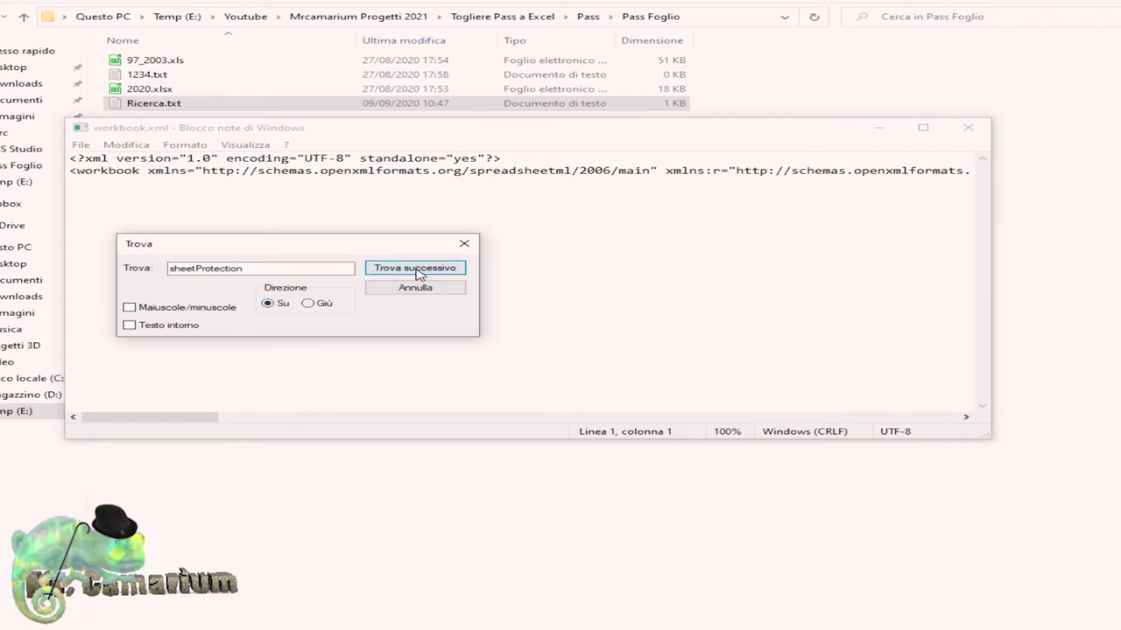
click(426, 268)
click(655, 365)
Step: Search workbook.xml for workbookProtection in both directions, find nothing, and close Notepad
drag(264, 268, 173, 268)
right_click(181, 270)
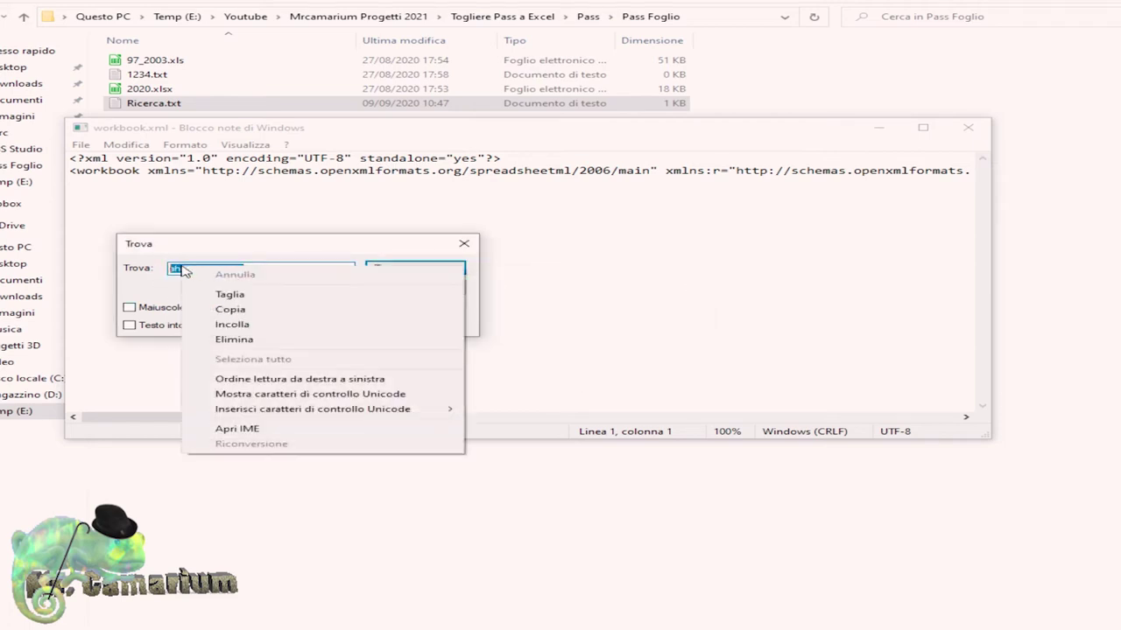
click(226, 323)
click(428, 271)
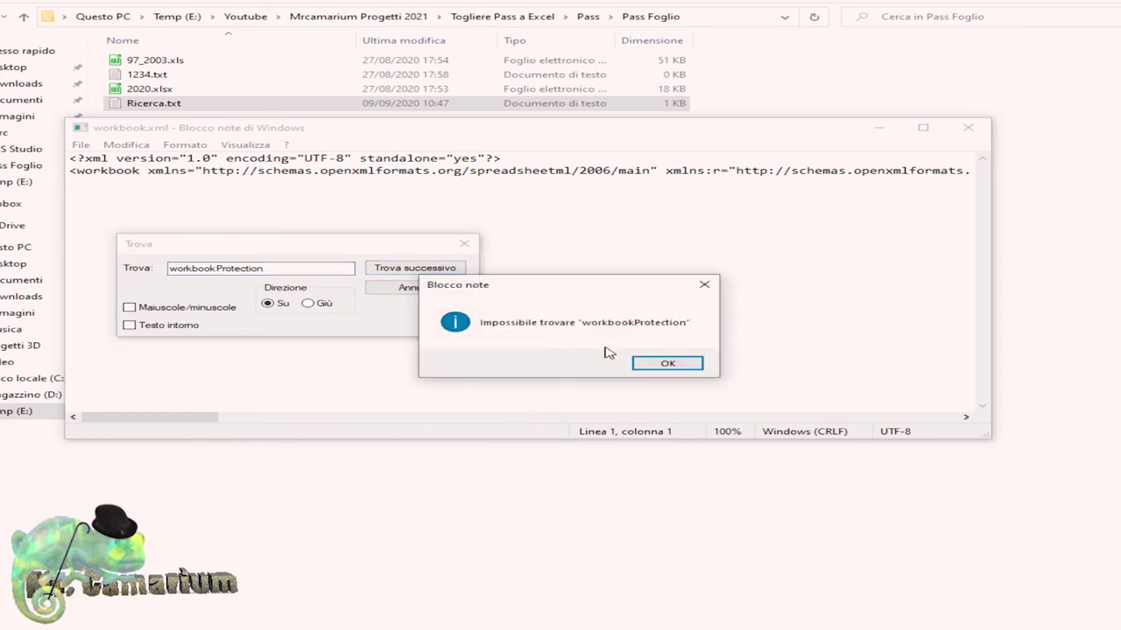
click(670, 364)
click(322, 306)
click(422, 272)
click(671, 367)
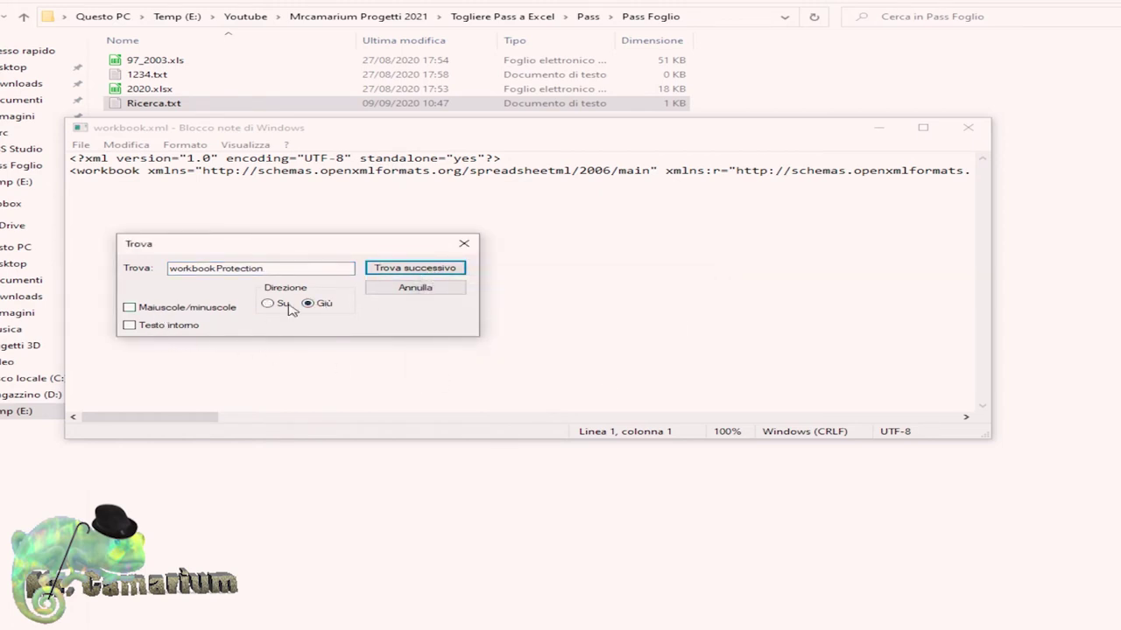
click(464, 243)
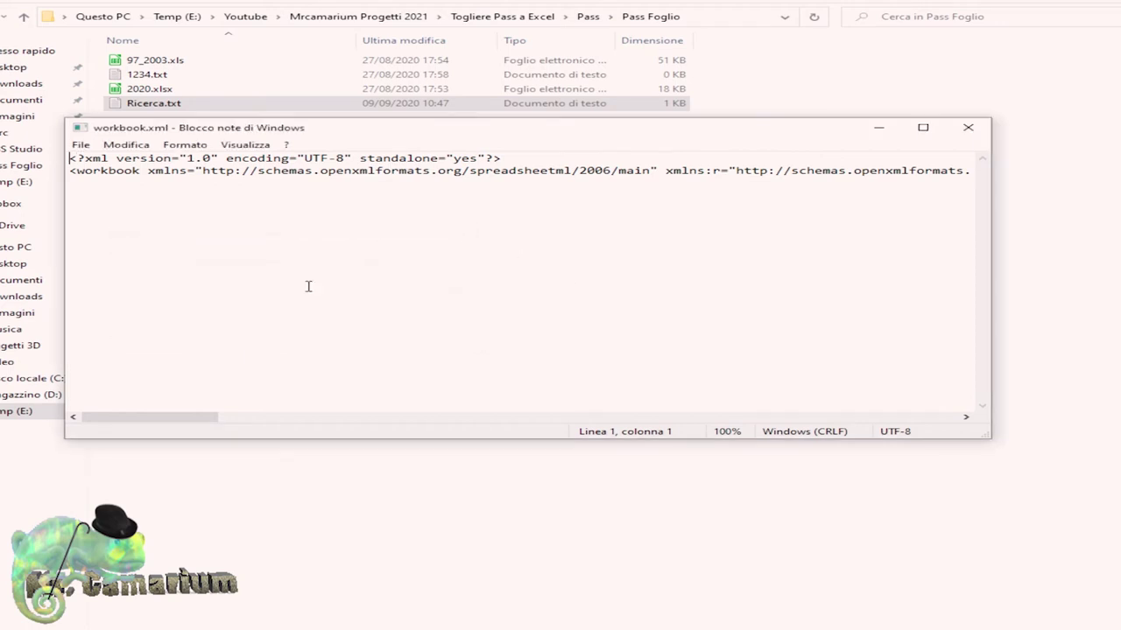
click(969, 128)
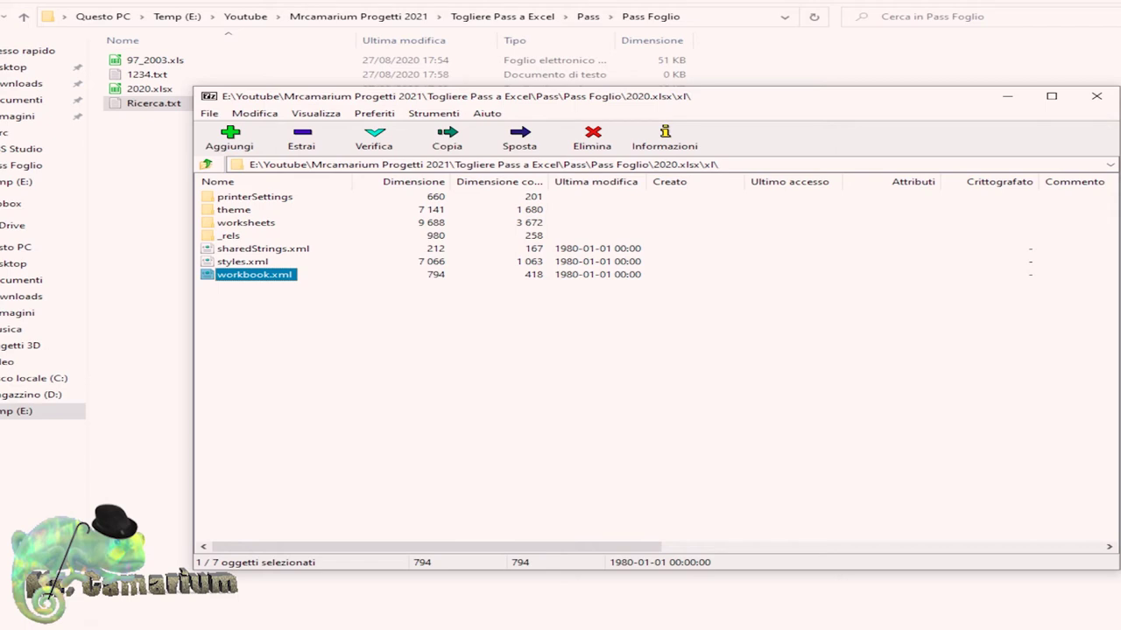
Step: Open the worksheets folder in 2020.xlsx and bring up sheet1.xml's file options
double_click(209, 223)
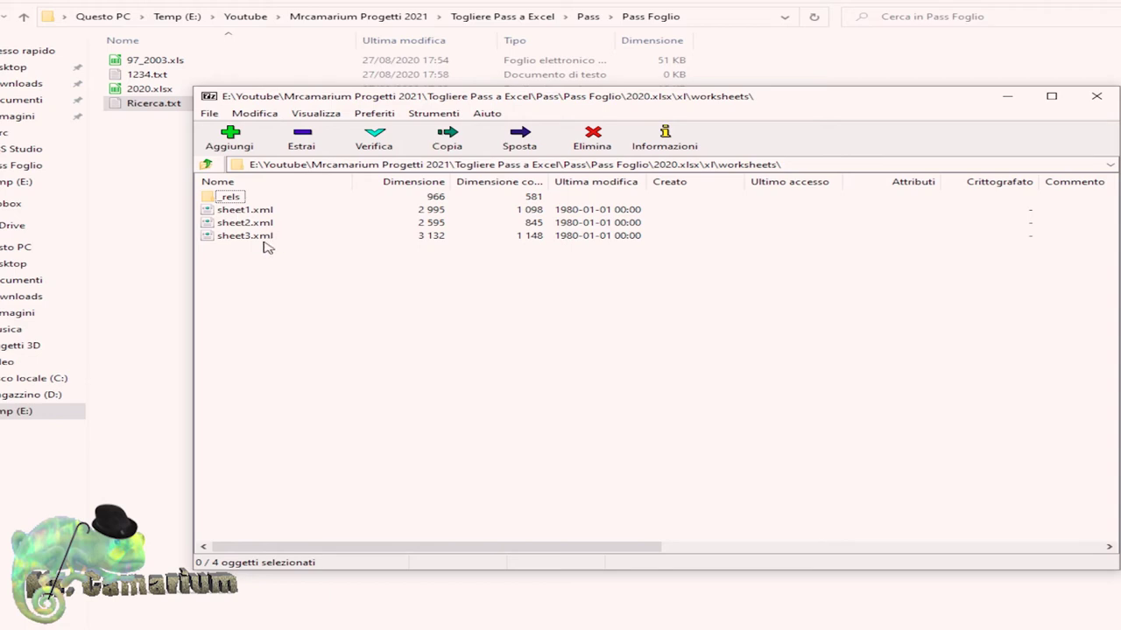
right_click(208, 212)
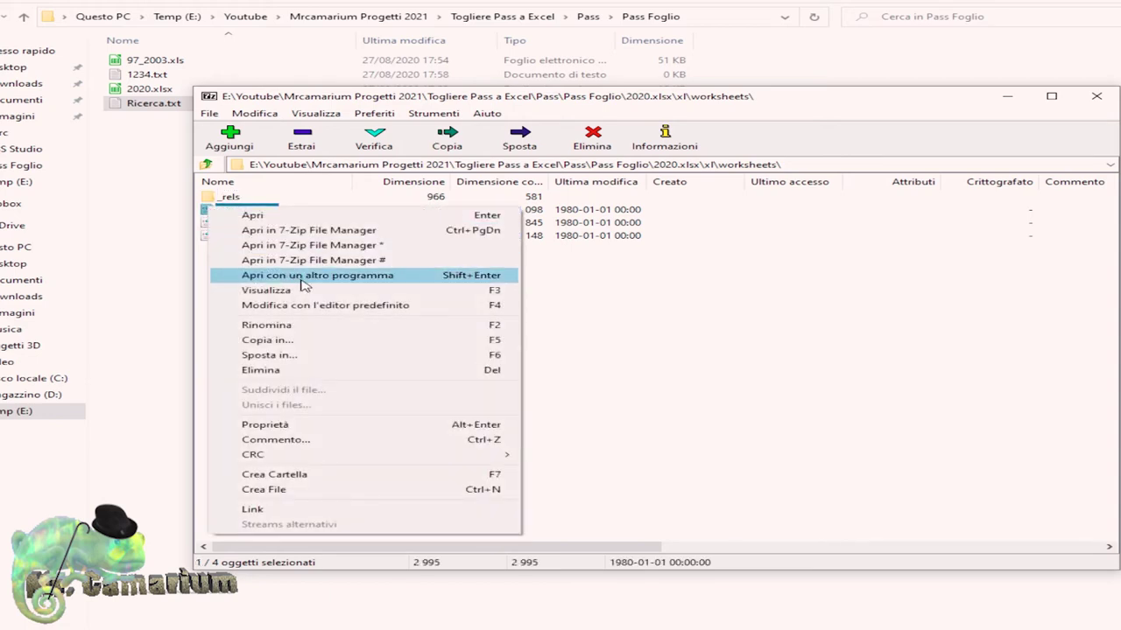
Step: Edit sheet1.xml in Notepad and find the sheetProtection tag, using the term copied from Ricerca.txt
click(295, 306)
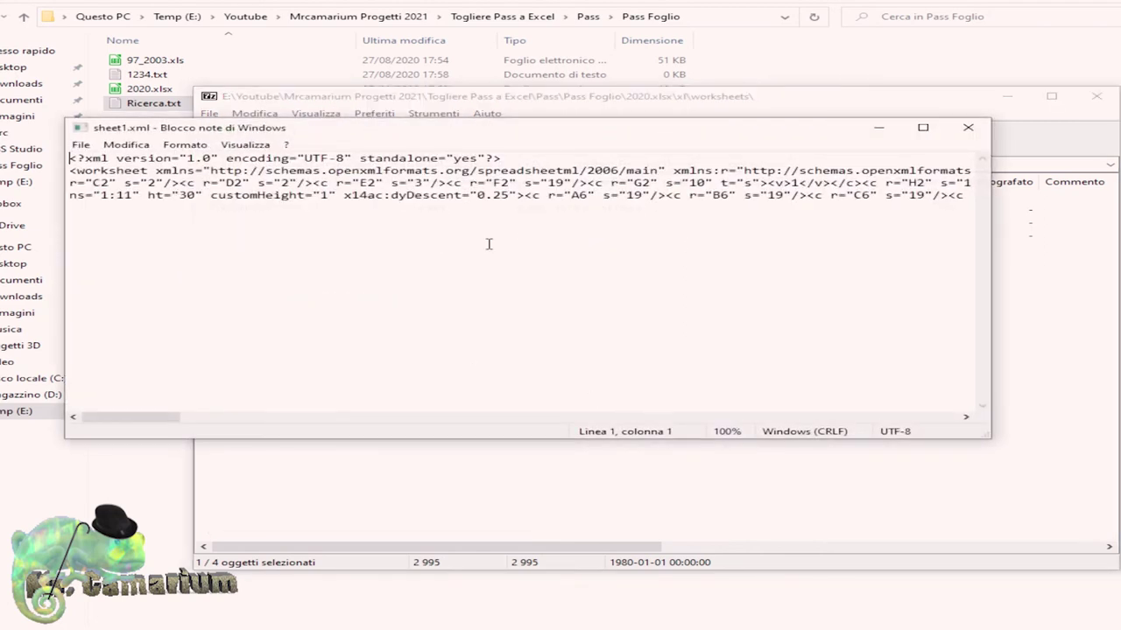
click(175, 149)
mouse_move(140, 147)
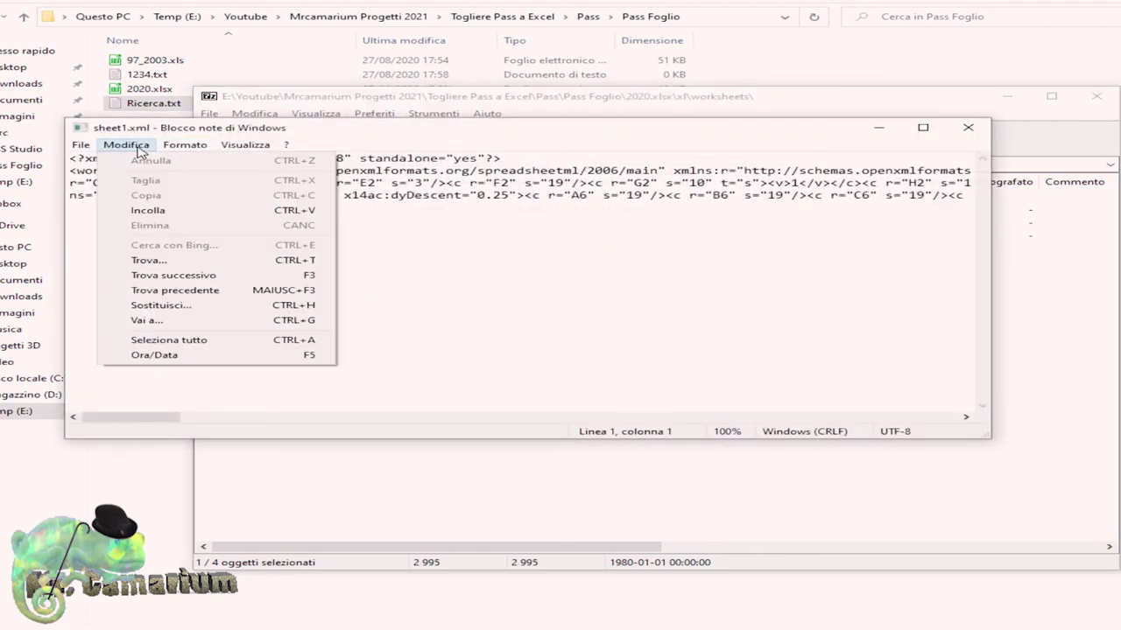
click(162, 264)
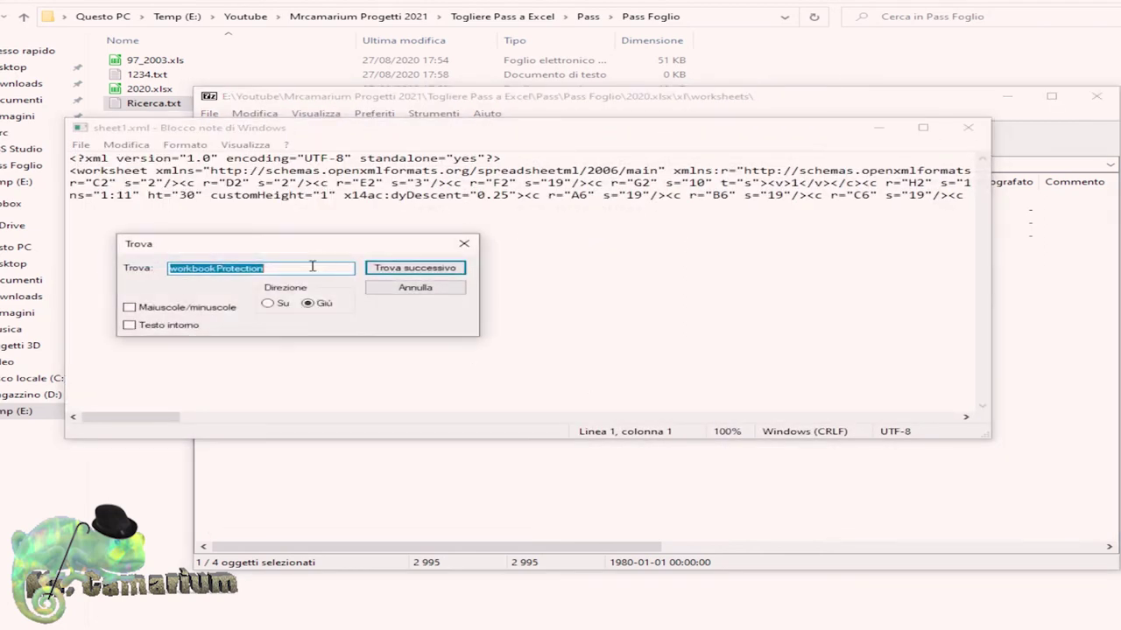
right_click(234, 273)
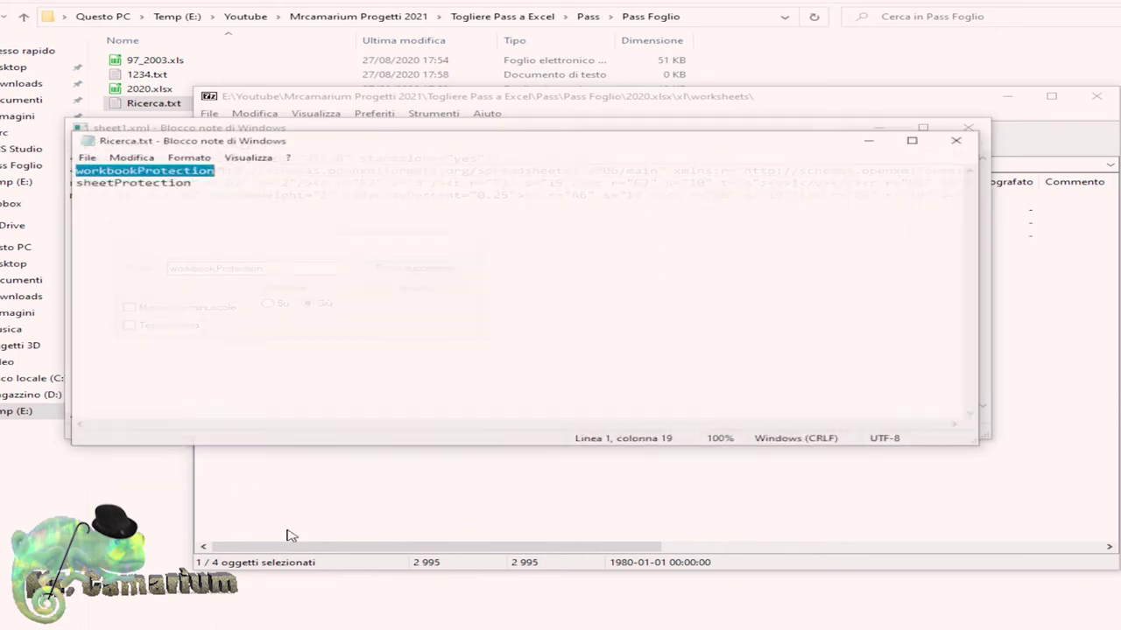
drag(70, 170, 187, 171)
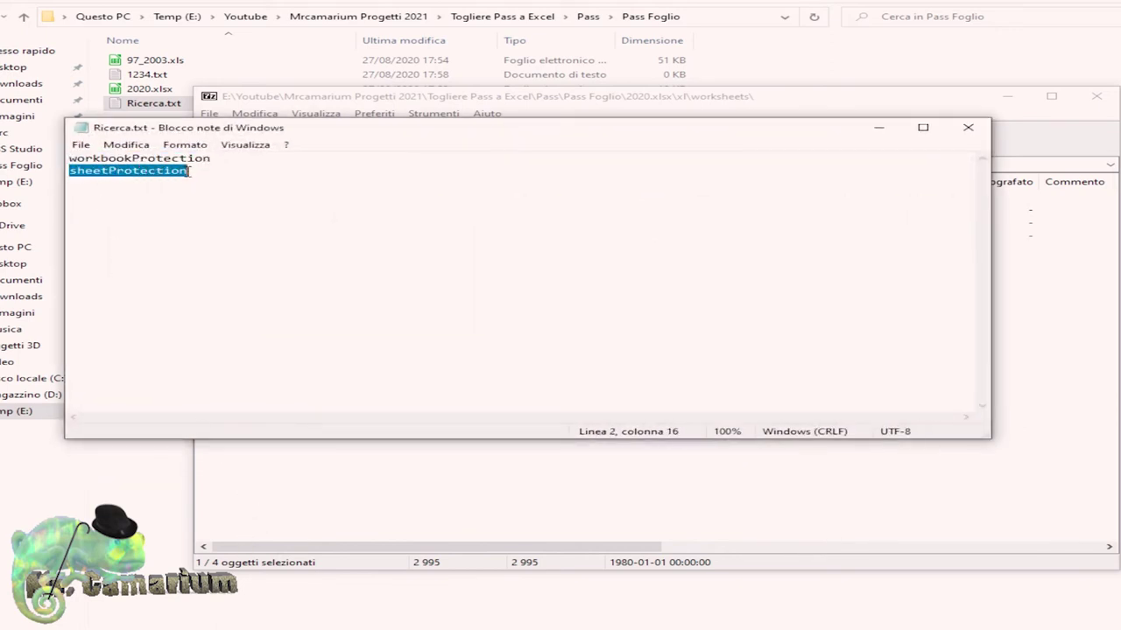
right_click(175, 171)
click(245, 212)
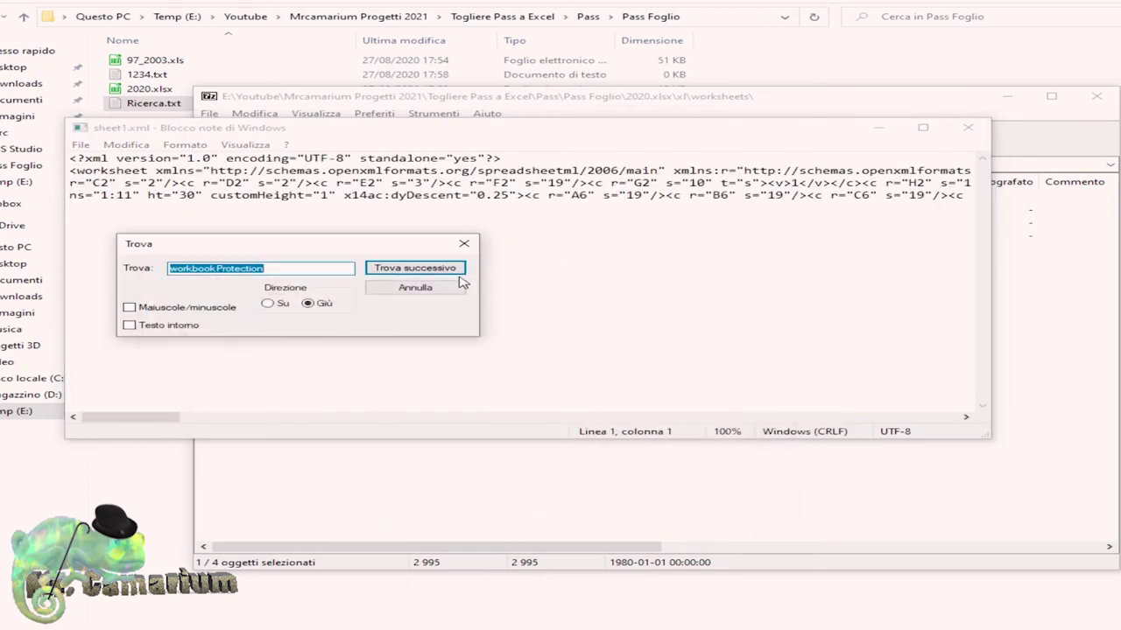
right_click(235, 267)
click(294, 322)
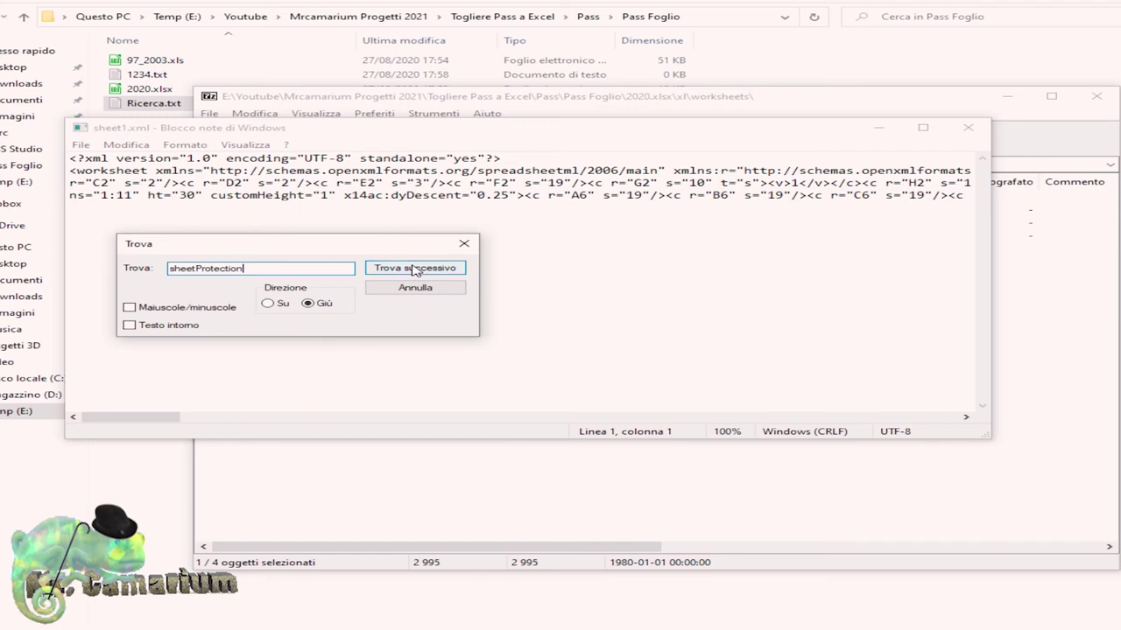
click(414, 270)
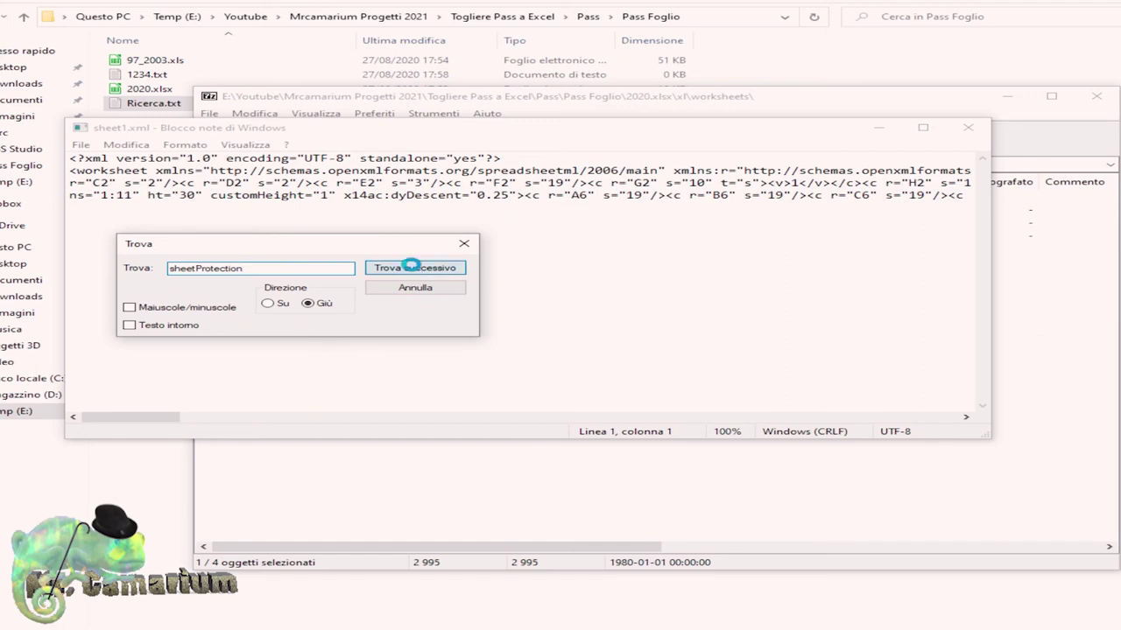
click(464, 245)
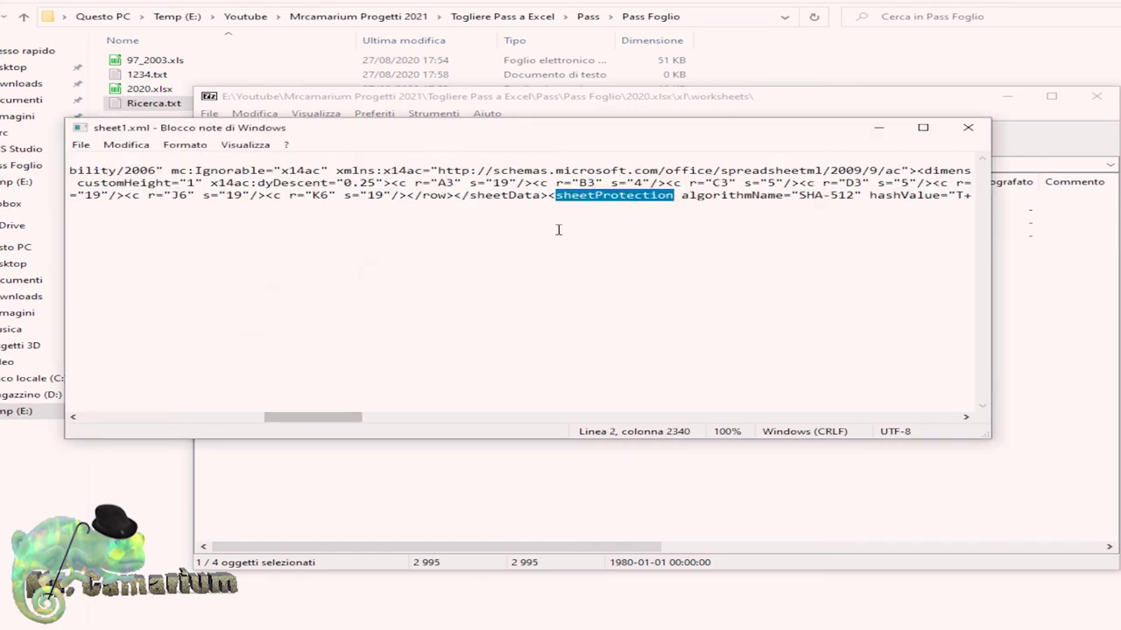
Step: Select the whole sheetProtection tag with its hash, salt and spinCount attributes and delete it
click(548, 196)
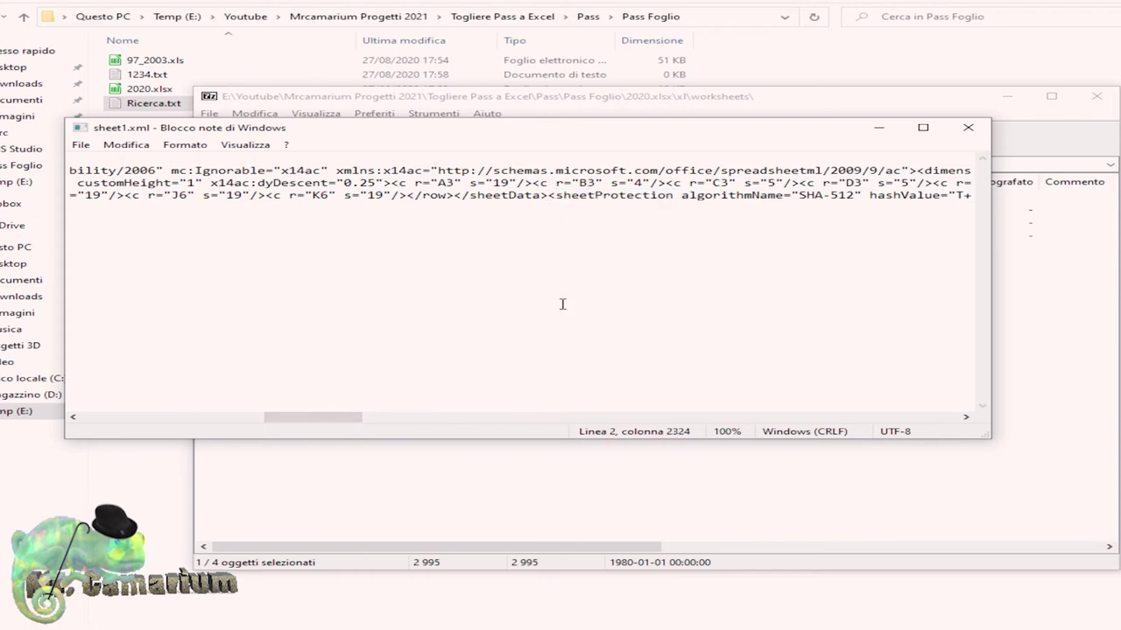
key(shift+Right)
key(shift+Right)
key(shift+Right)
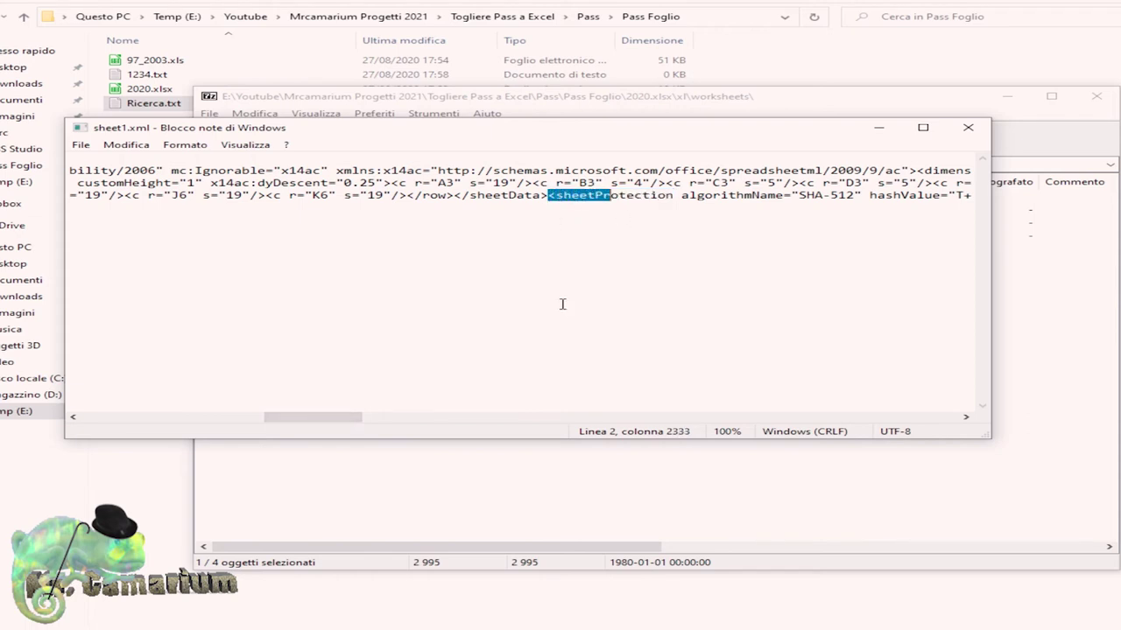
key(shift+Right)
key(shift+Right)
key(shift+Right)
key(shift+Right)
key(shift+Right)
key(shift+Right)
key(shift+Right)
key(shift+Right)
key(shift+Right)
key(shift+Right)
key(shift+Right)
key(shift+Right)
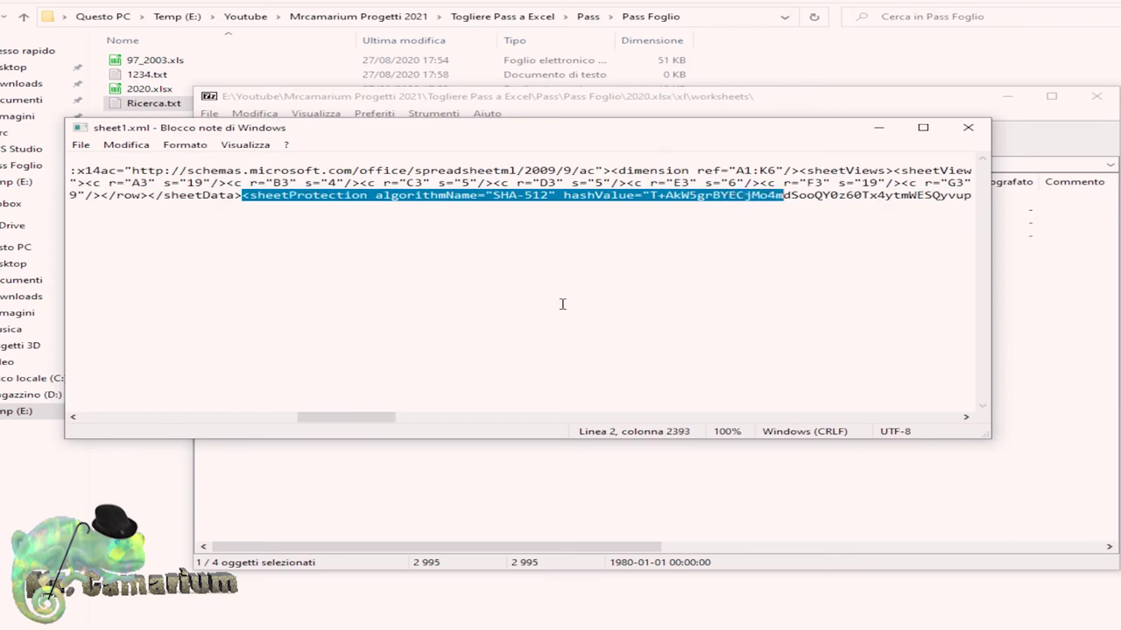
key(shift+Right)
key(shift+Right)
key(shift+Right)
key(shift+Right)
key(shift+Right)
key(shift+Right)
key(shift+Right)
key(shift+Right)
key(shift+Right)
key(shift+Right)
key(shift+Right)
key(shift+Right)
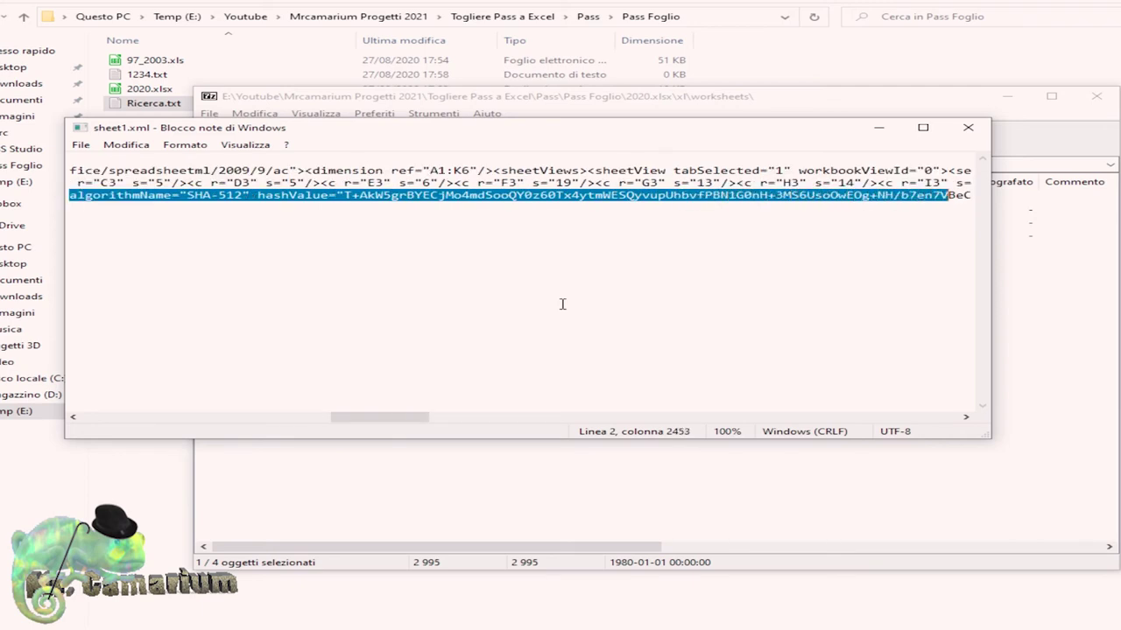
key(shift+Right)
key(shift+Right)
key(shift+Right)
key(shift+Right)
key(shift+Right)
key(shift+Right)
key(shift+Right)
key(shift+Right)
key(shift+Right)
key(shift+Right)
key(shift+Right)
key(shift+Right)
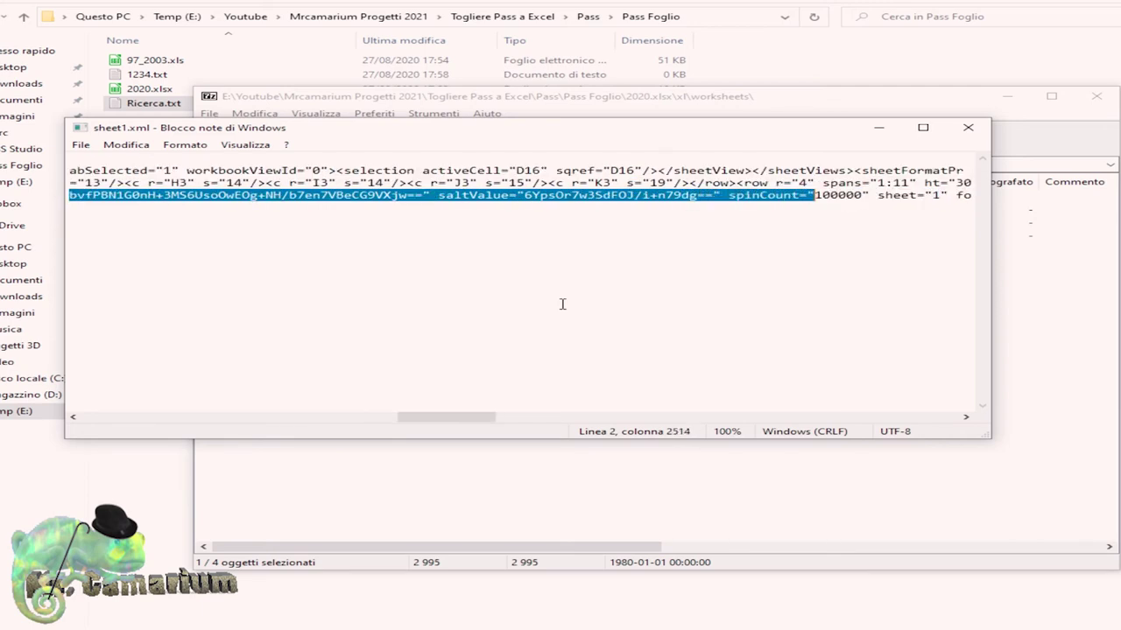
key(shift+Right)
key(shift+Right)
key(shift+Right)
key(shift+Right)
key(shift+Right)
key(shift+Right)
key(shift+Right)
key(shift+Right)
key(shift+Right)
key(shift+Right)
key(shift+Right)
key(shift+Right)
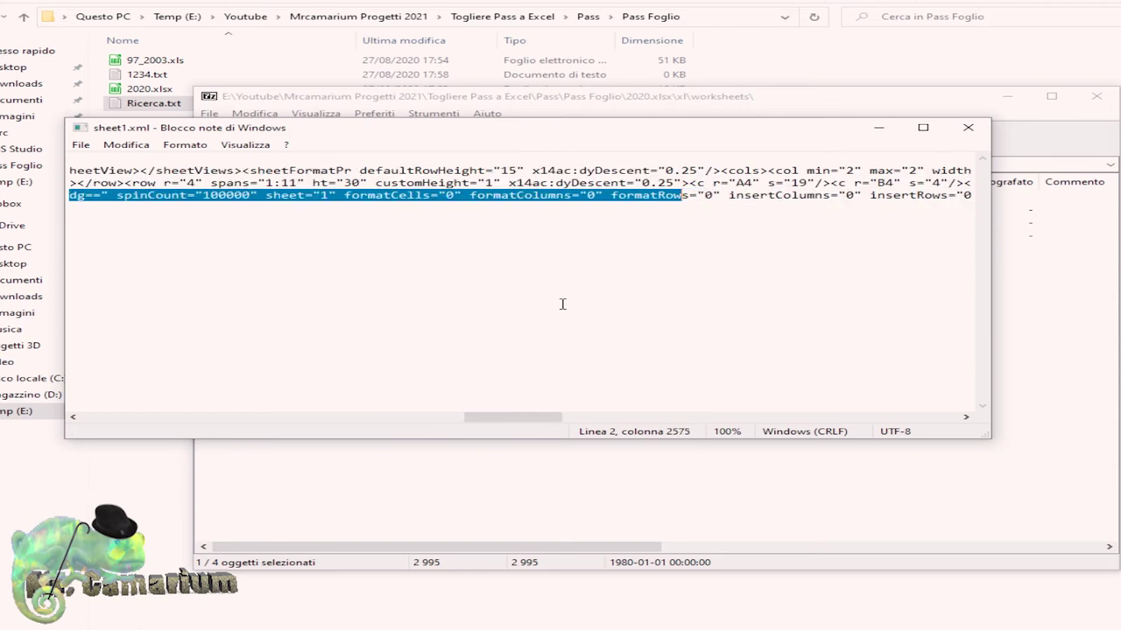
key(shift+Right)
key(shift+Right)
key(shift+Right)
key(shift+Right)
key(shift+Right)
key(shift+Right)
key(shift+Right)
key(shift+Right)
key(shift+Right)
key(shift+Right)
key(shift+Right)
key(shift+Right)
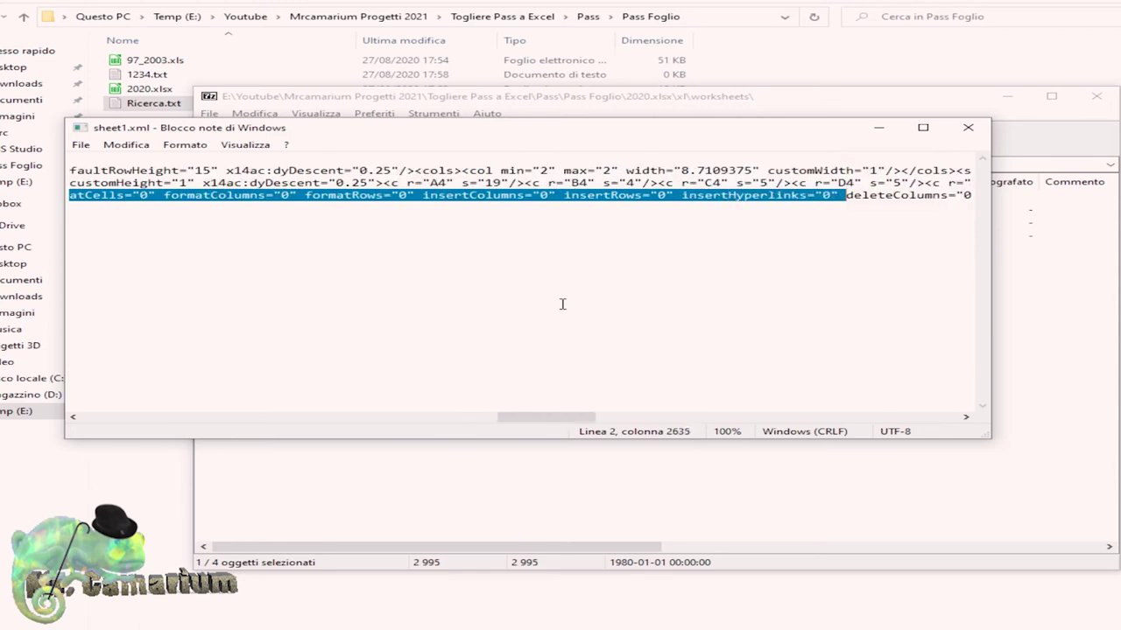
key(shift+Right)
key(shift+Right)
key(shift+Right)
key(shift+Right)
key(shift+Right)
key(shift+Right)
key(shift+Right)
key(shift+Right)
key(shift+Right)
key(shift+Right)
key(shift+Right)
key(shift+Right)
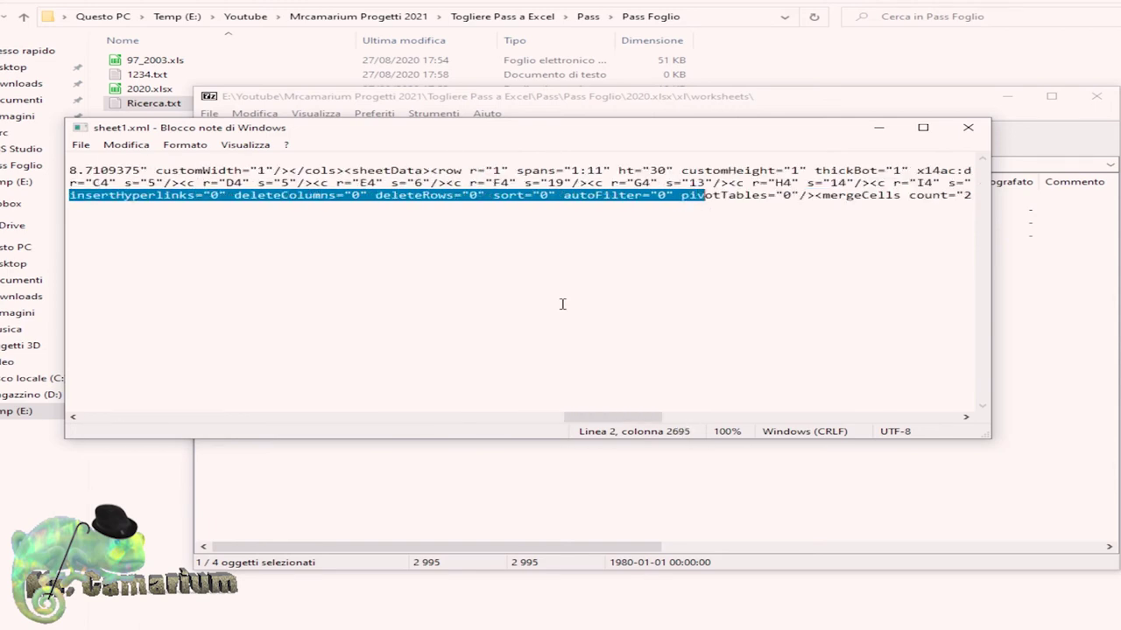
key(shift+Right)
key(shift+Right)
key(shift+Right)
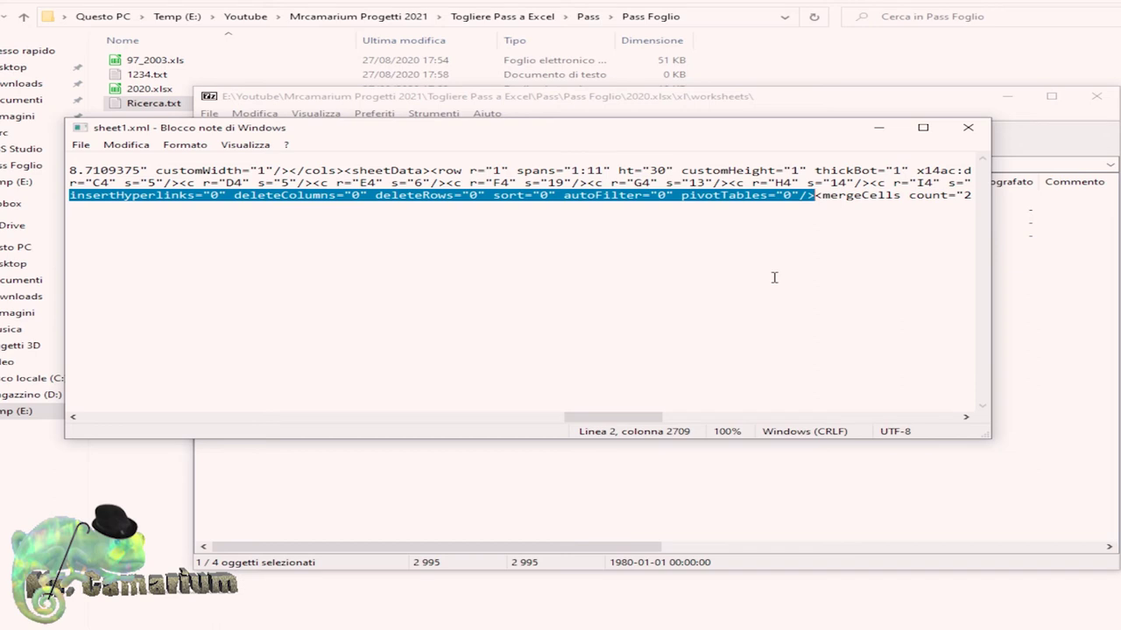
key(Delete)
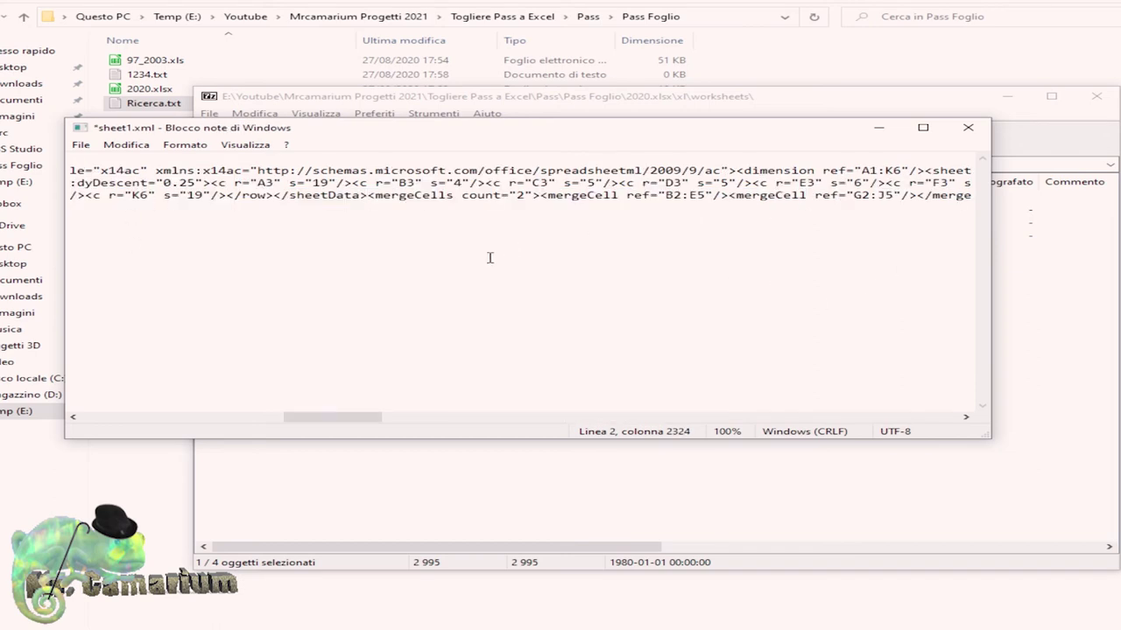
Step: Save sheet1.xml, update it in the 2020.xlsx archive, and close 7-Zip
click(967, 127)
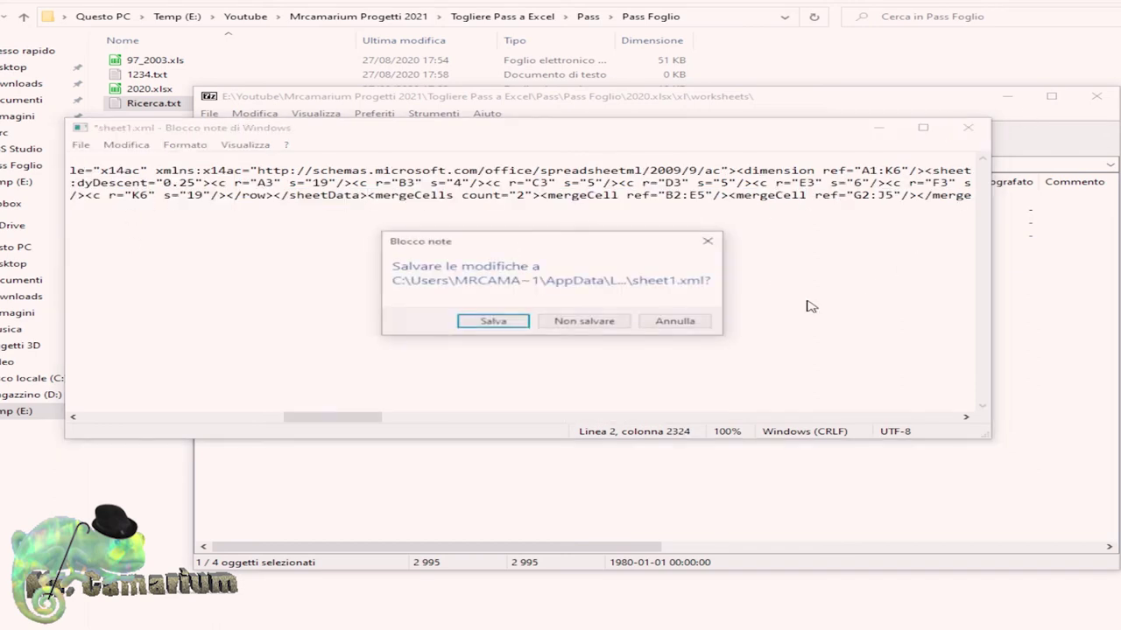
click(494, 324)
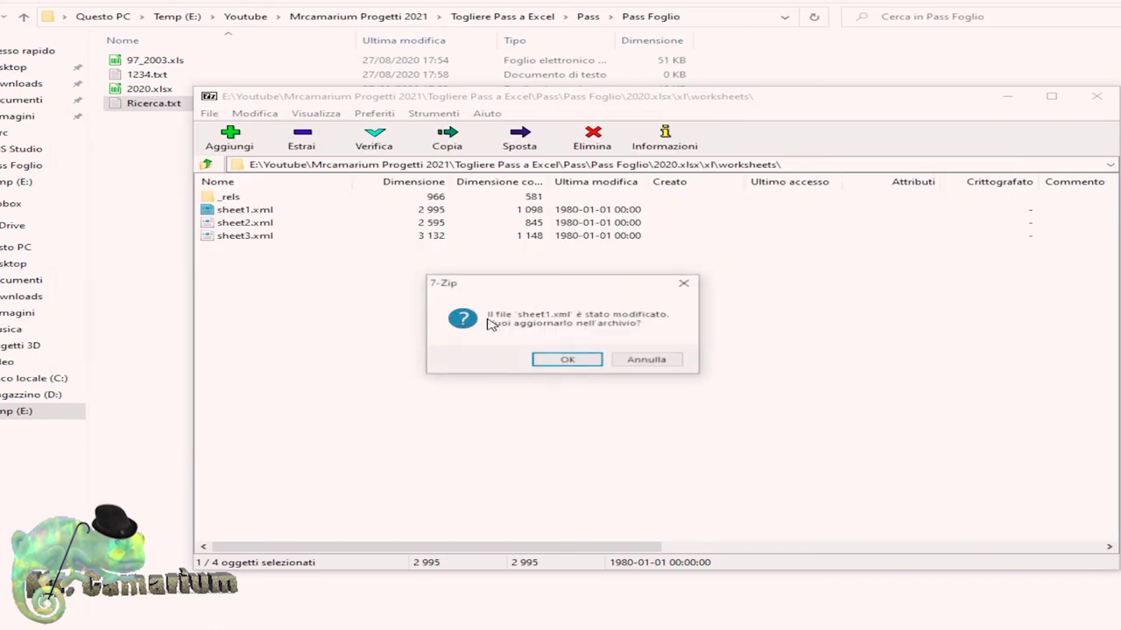
click(562, 361)
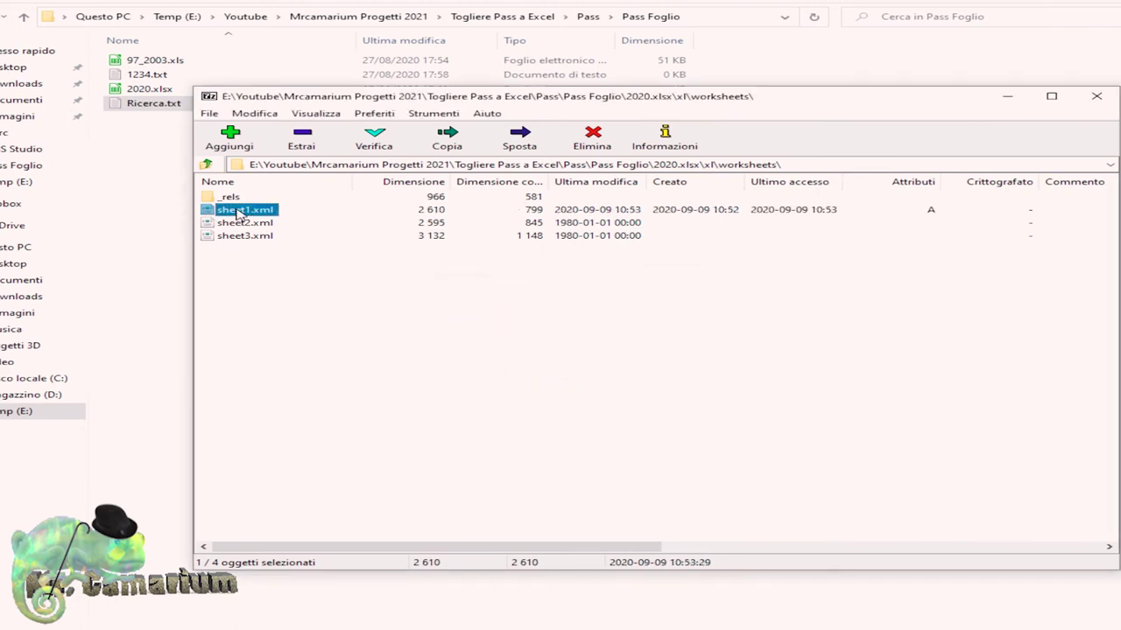
click(1098, 97)
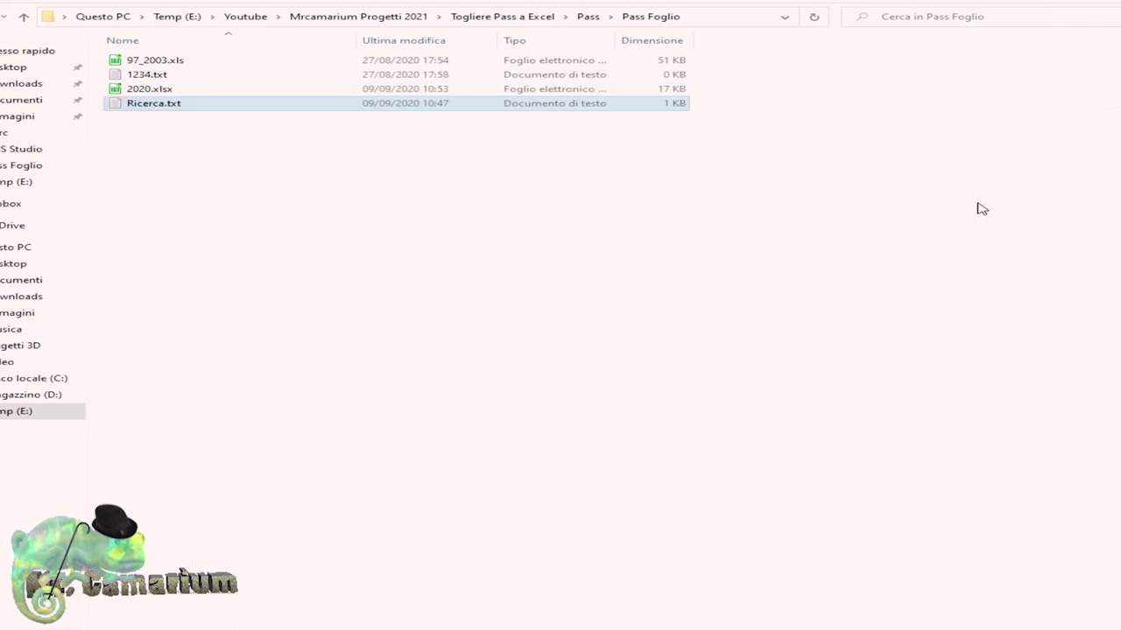
double_click(115, 91)
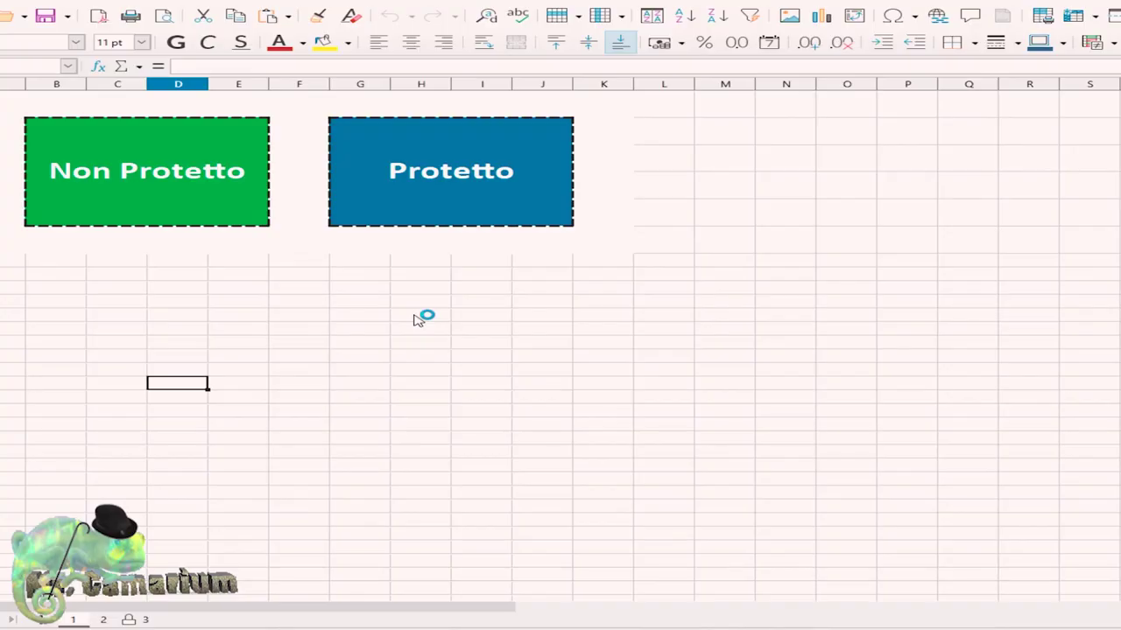
click(127, 618)
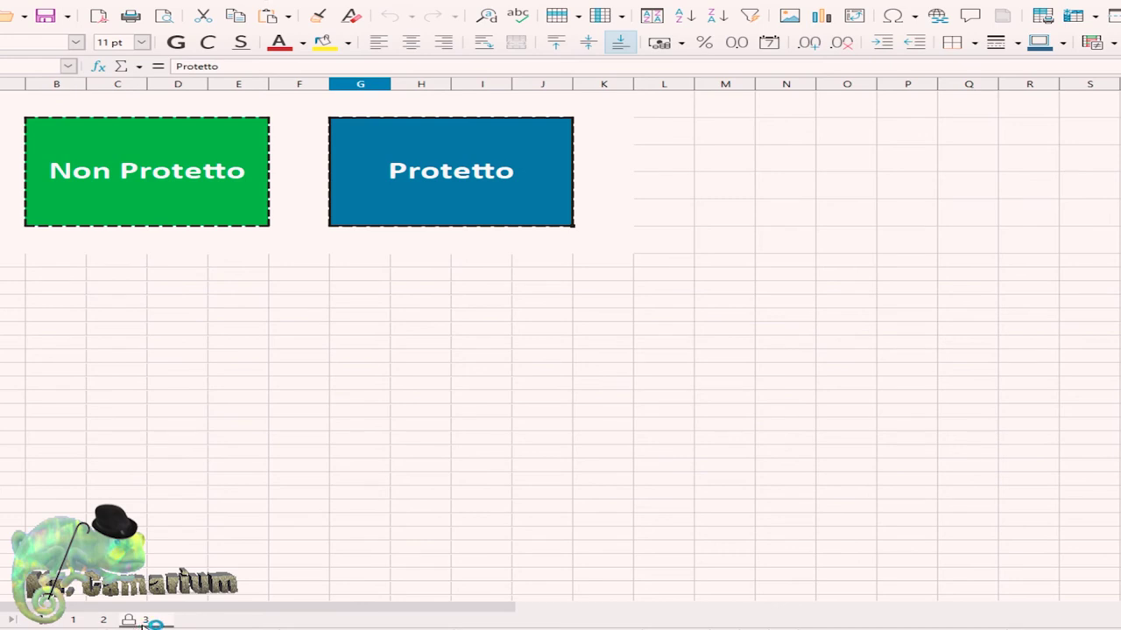
click(75, 620)
click(461, 176)
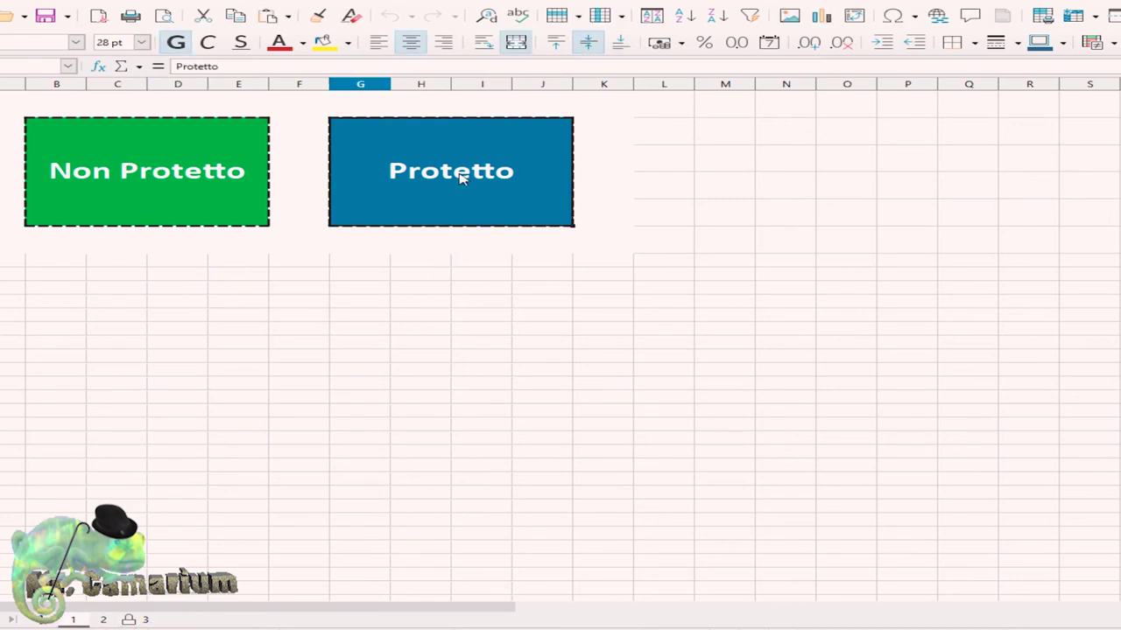
key(Delete)
click(194, 178)
key(Delete)
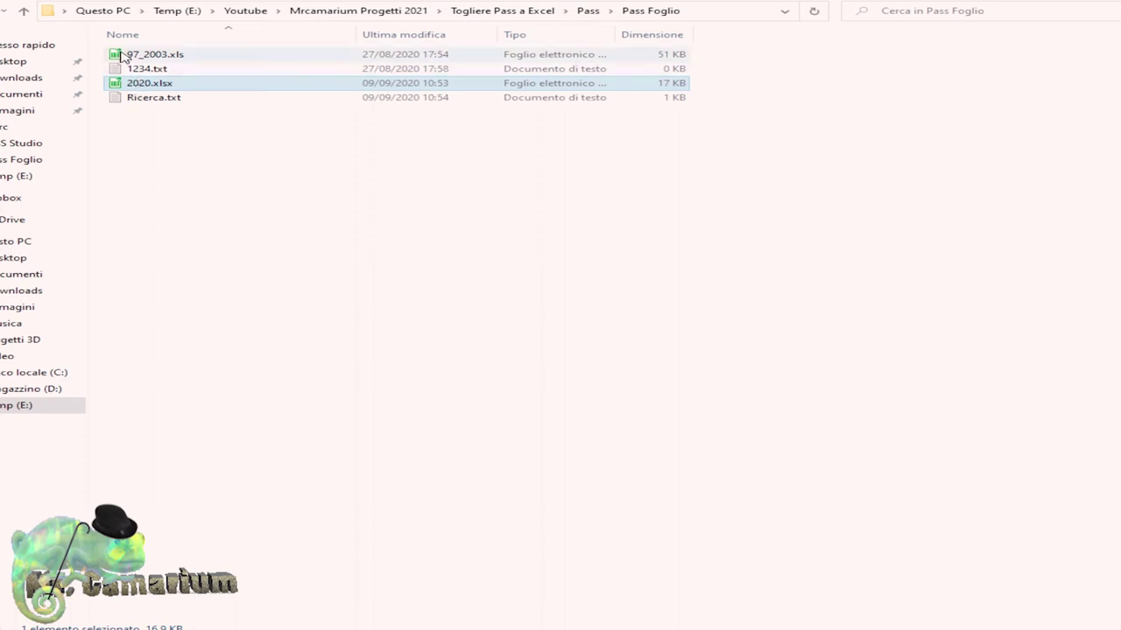
Step: Reopen 2020.xlsx, switch to locked sheet 3, and list the Basic macros with Alt+F11
mouse_move(138, 61)
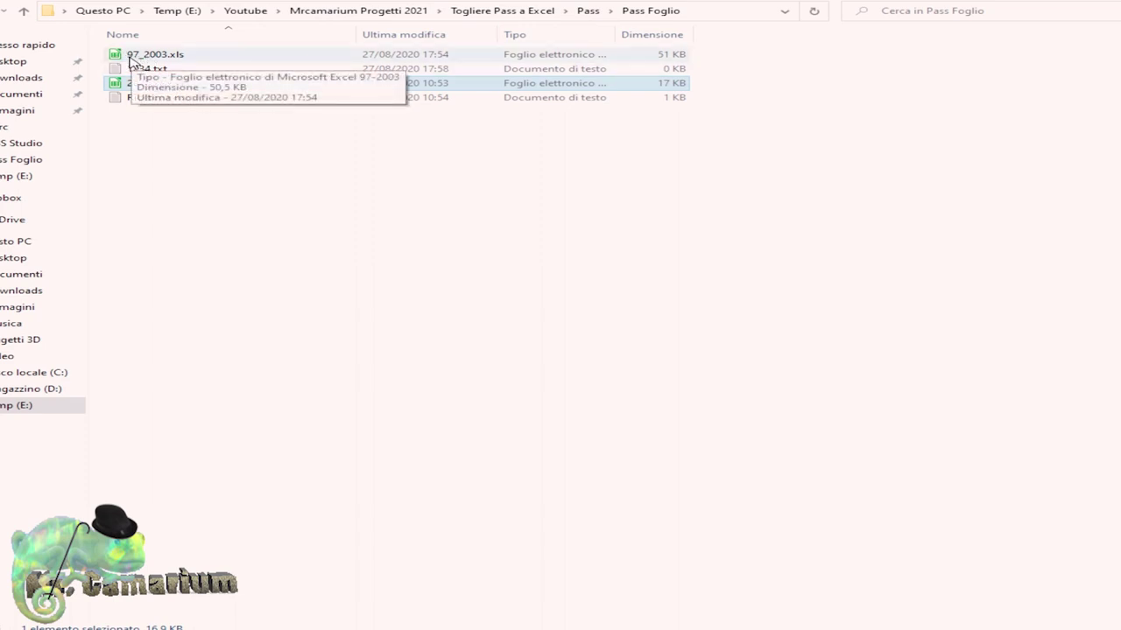
double_click(118, 91)
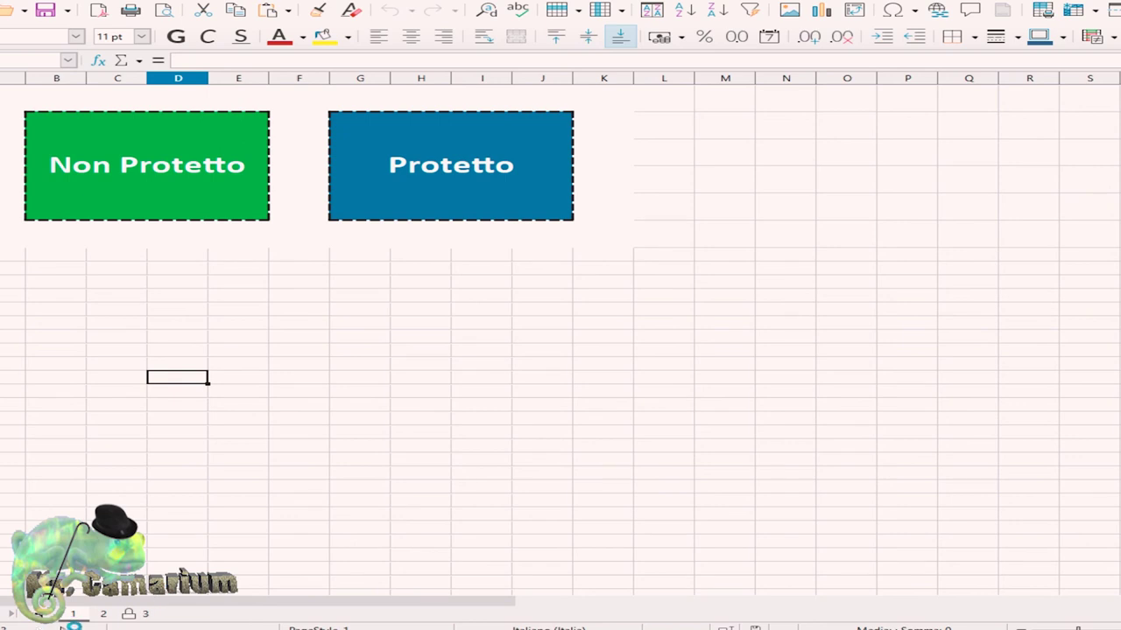
click(125, 617)
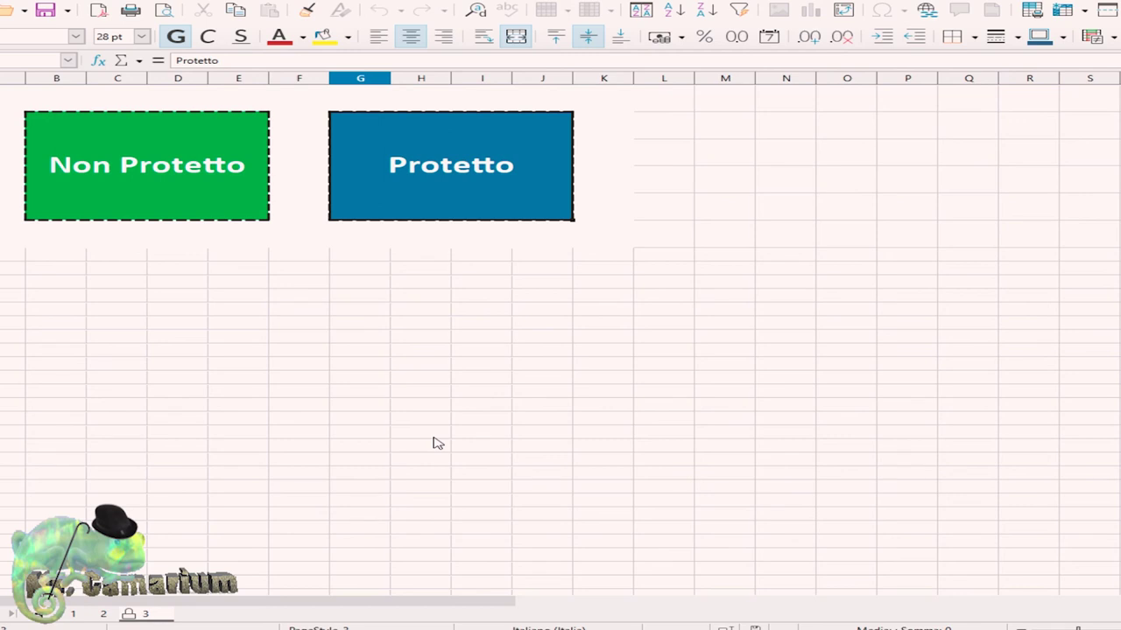
key(alt+F11)
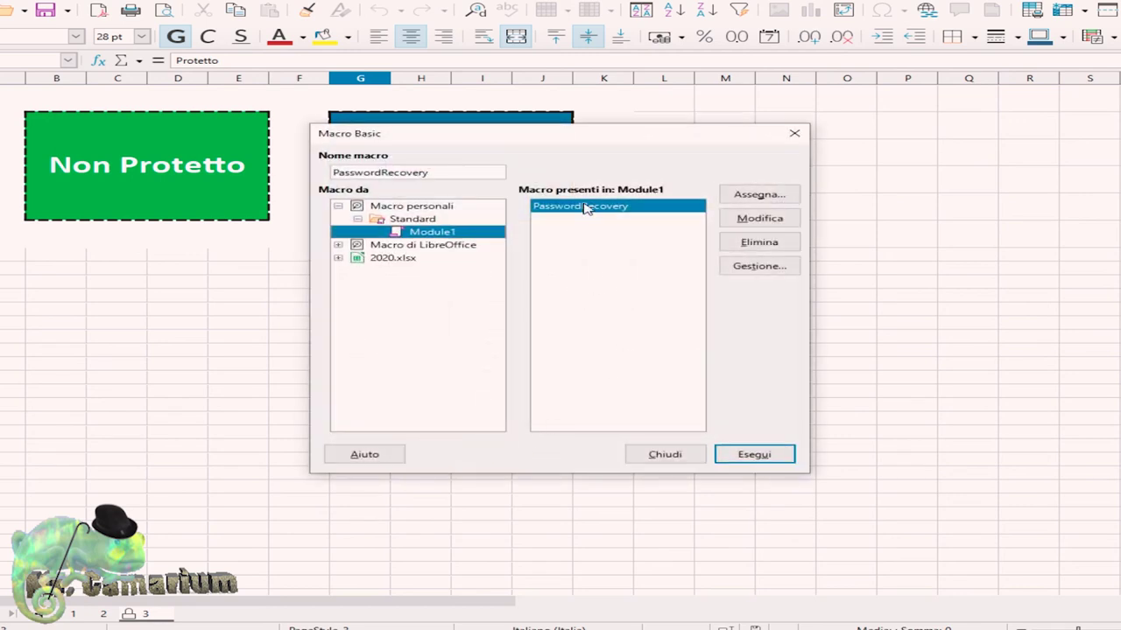
Step: Delete the PasswordRecovery macro from Module1 and create a new empty Sub Main
click(758, 247)
click(565, 329)
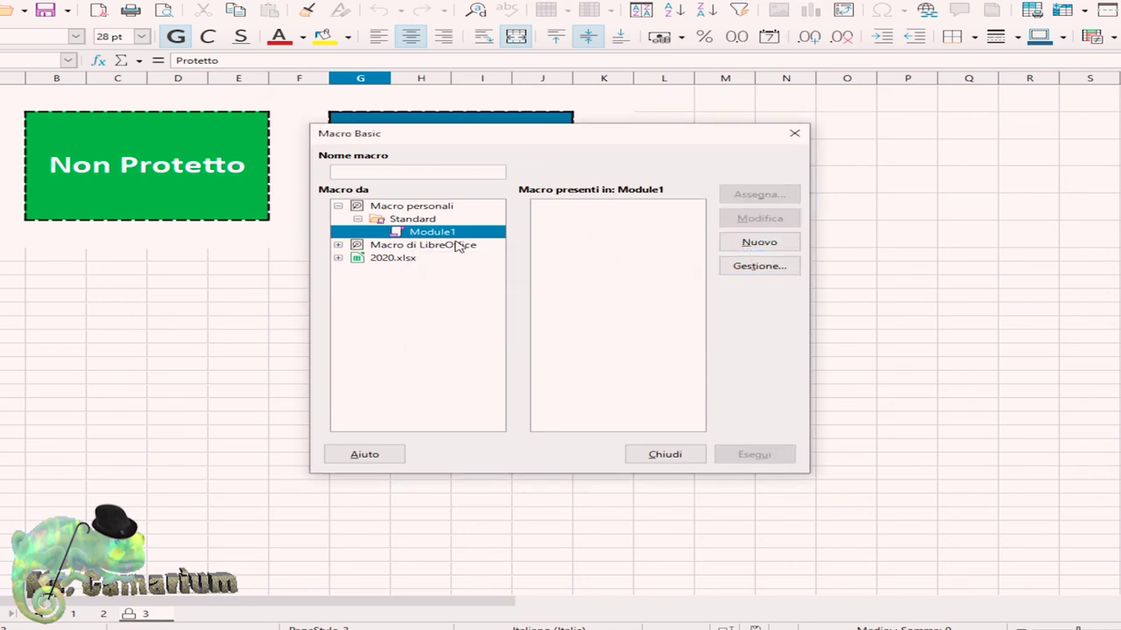
click(760, 244)
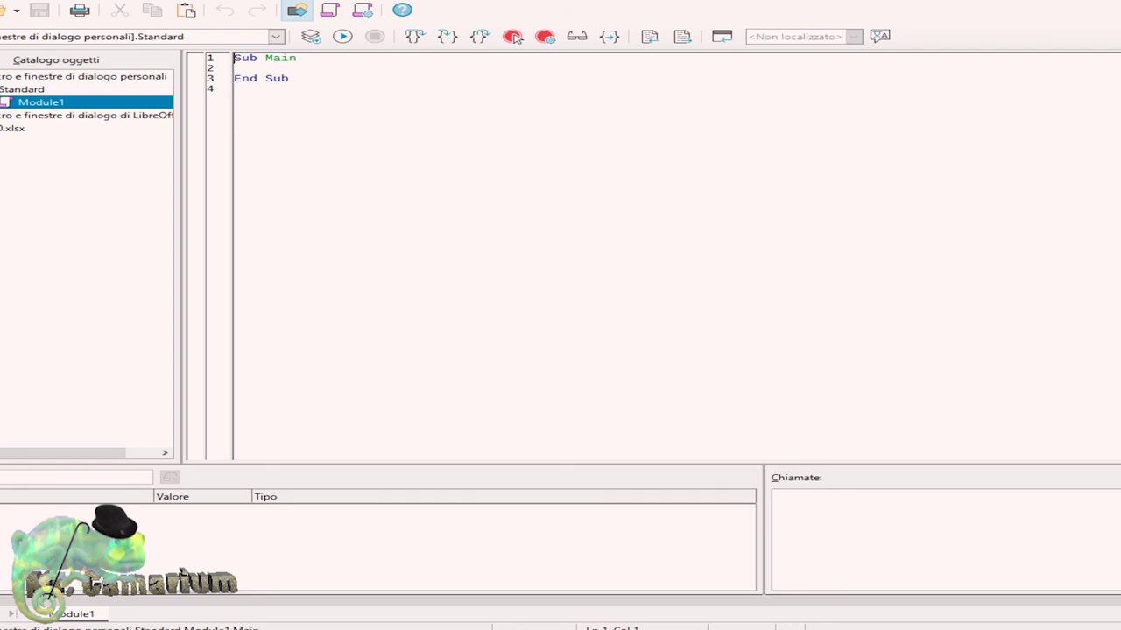
Step: Copy the entire PasswordRecovery macro code from Ricerca.txt
click(129, 99)
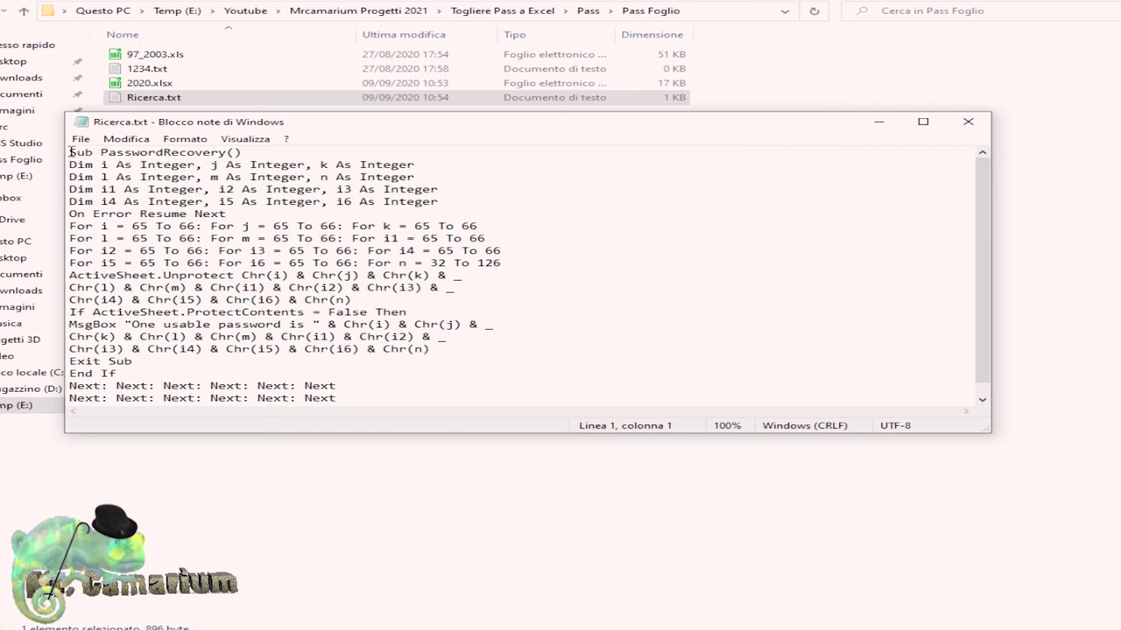
drag(70, 151, 429, 412)
right_click(259, 285)
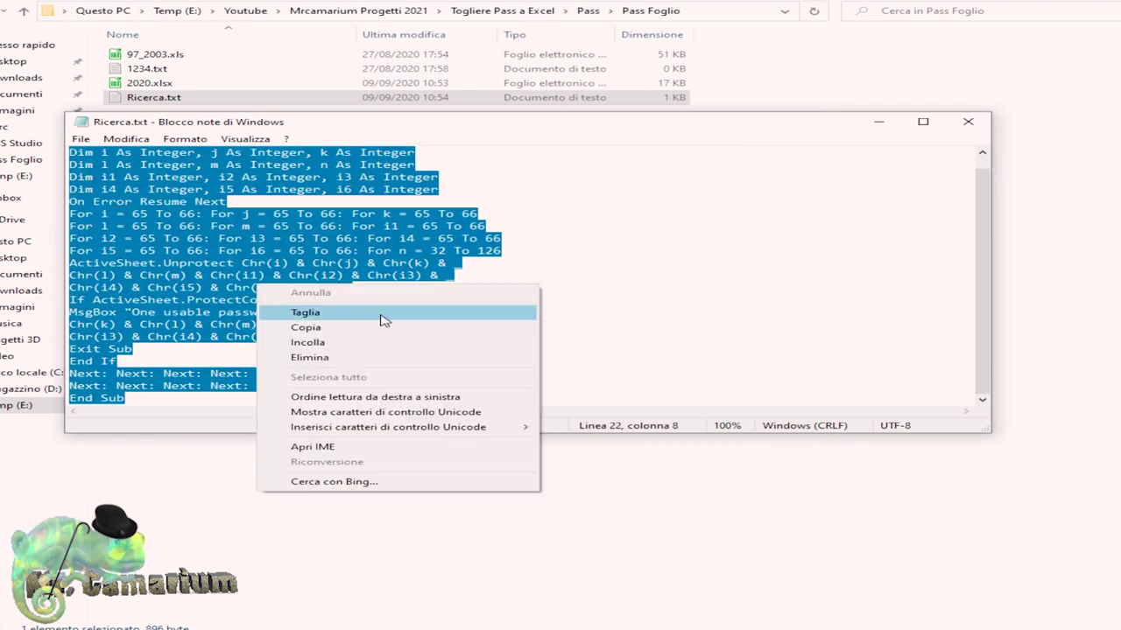
click(353, 328)
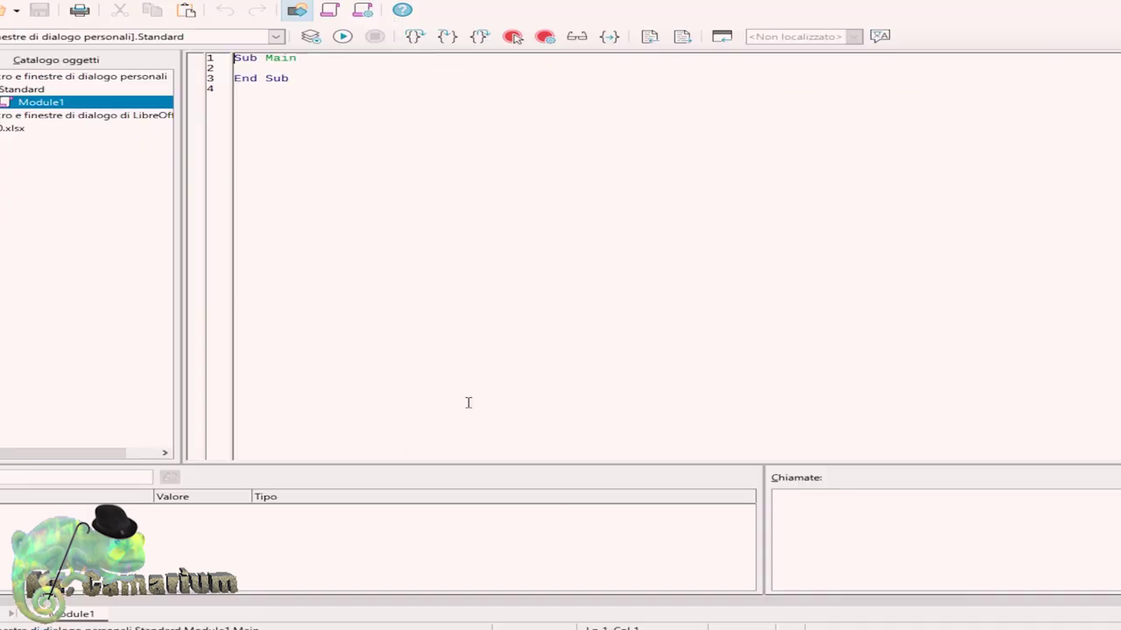
Step: Paste the PasswordRecovery code over the empty Sub Main block in Module1
drag(234, 57, 290, 79)
right_click(265, 83)
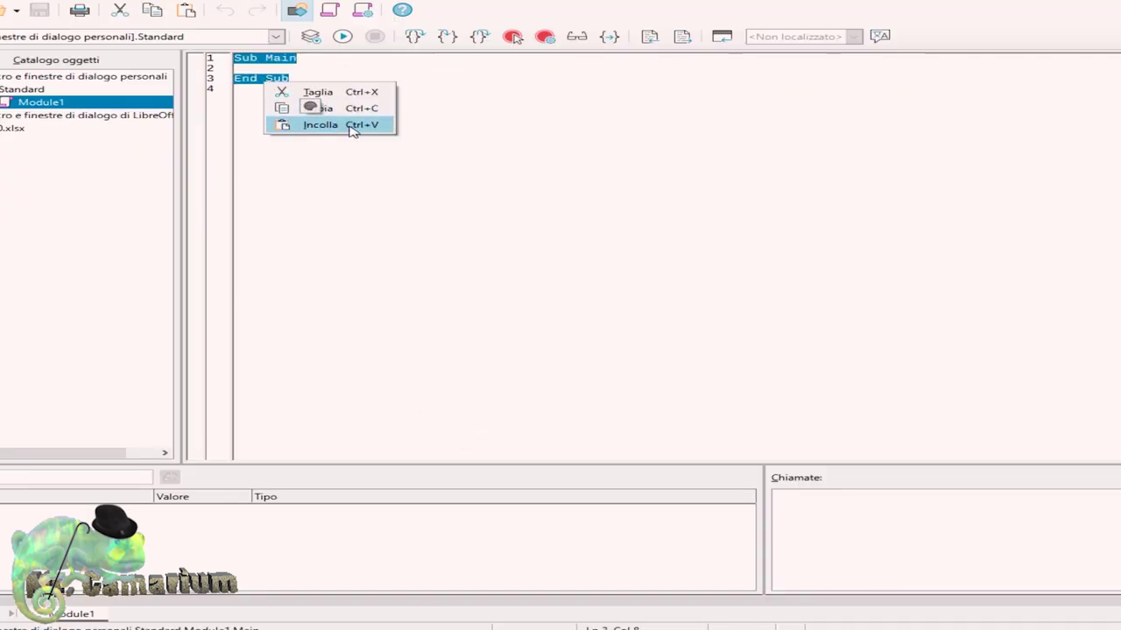
click(350, 124)
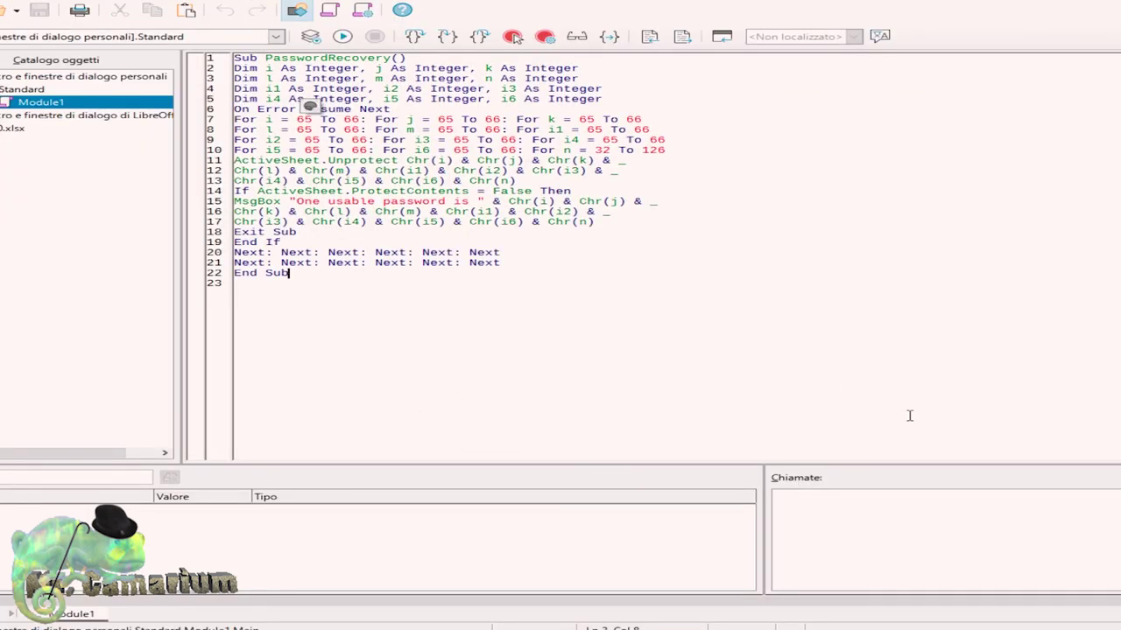
Step: Run the PasswordRecovery macro and close the message box showing the recovered password
click(342, 36)
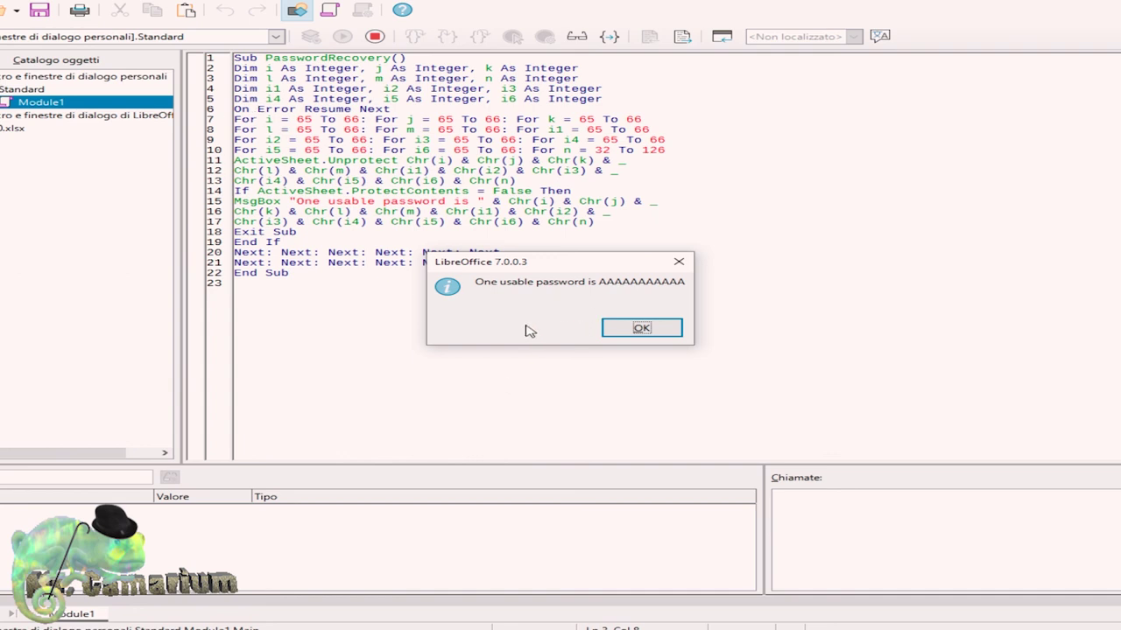
click(639, 329)
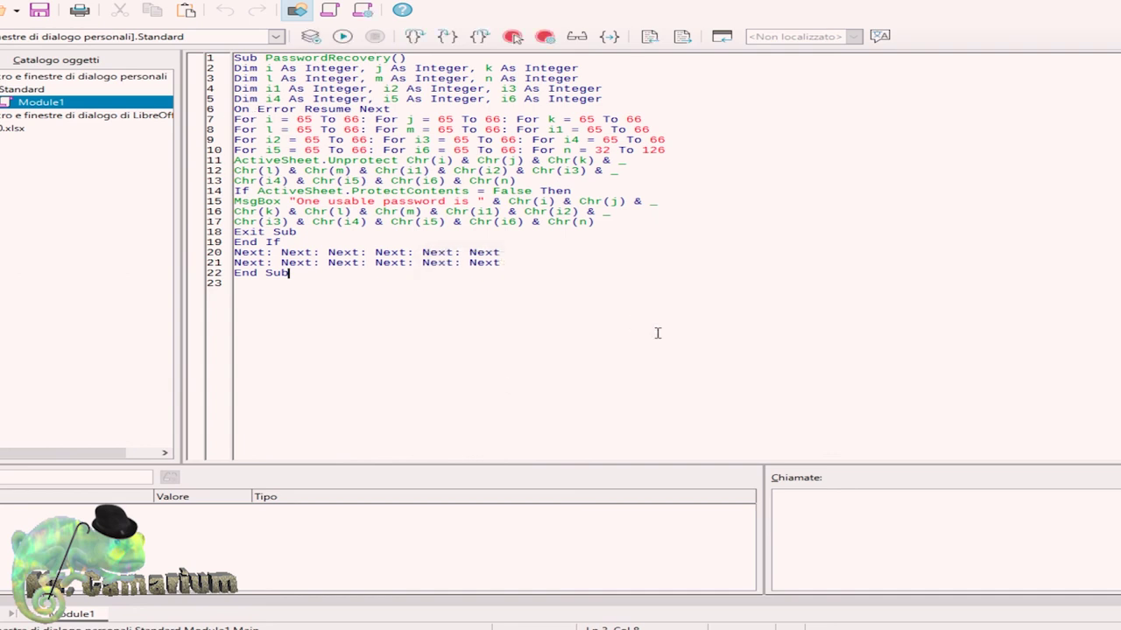